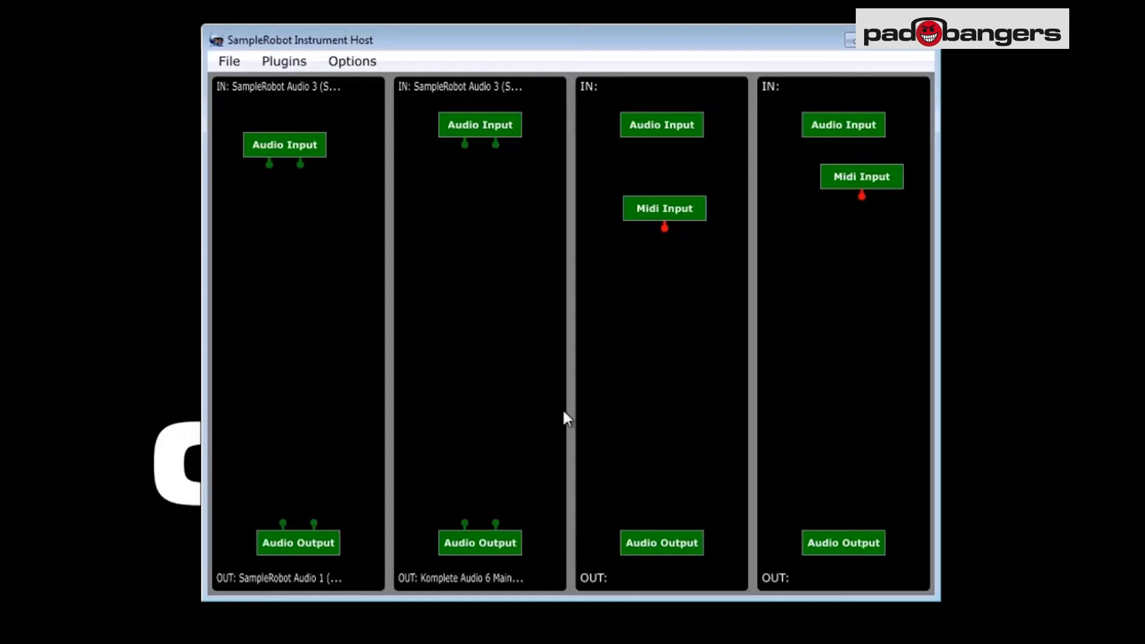
# Launch Winamp and place its player window beside the SampleRobot Instrument Host
pyautogui.hotkey('alt', 'space')
pyautogui.write('win')
pyautogui.press('Return')
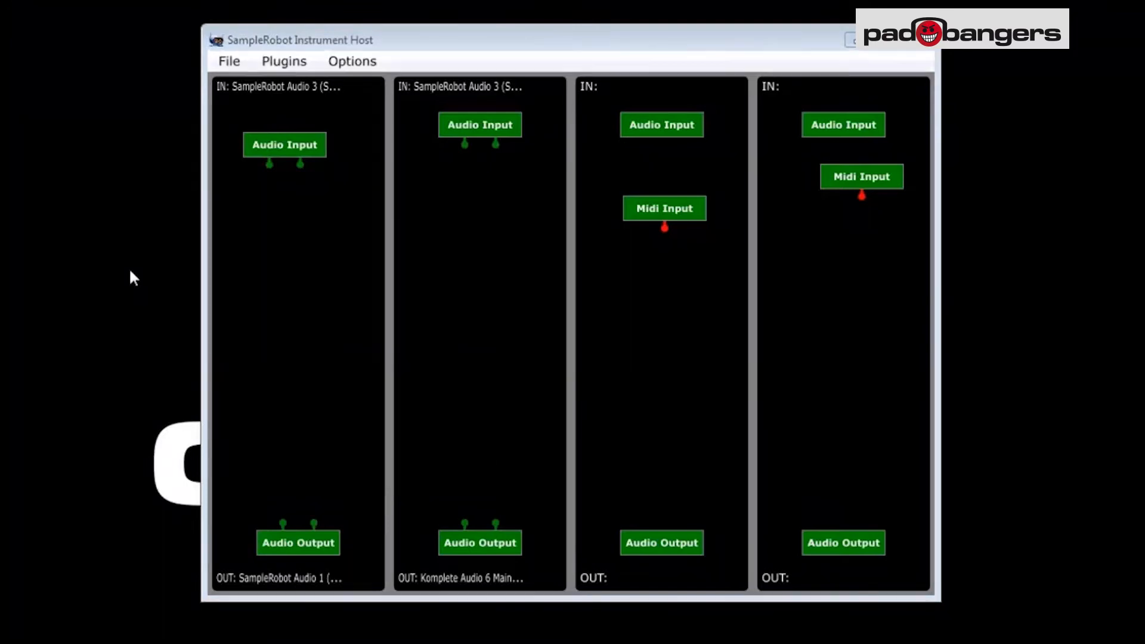
pyautogui.moveTo(223, 154); pyautogui.dragTo(127, 135)
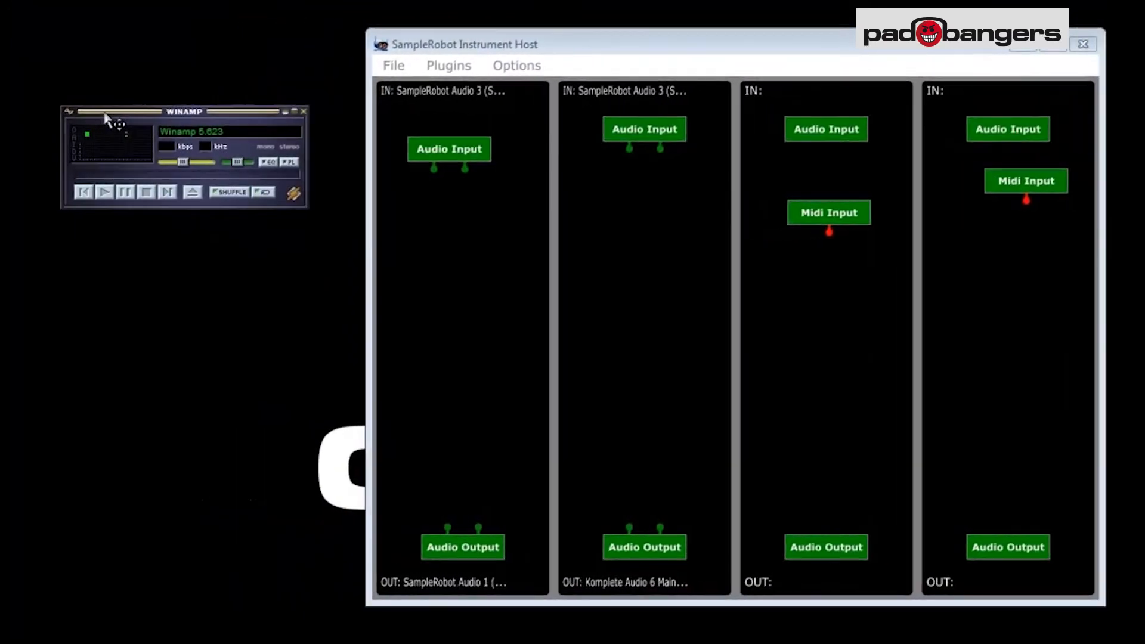
# Open the configuration of the Nullsoft DirectSound output plug-in in Winamp's preferences
pyautogui.rightClick(132, 136)
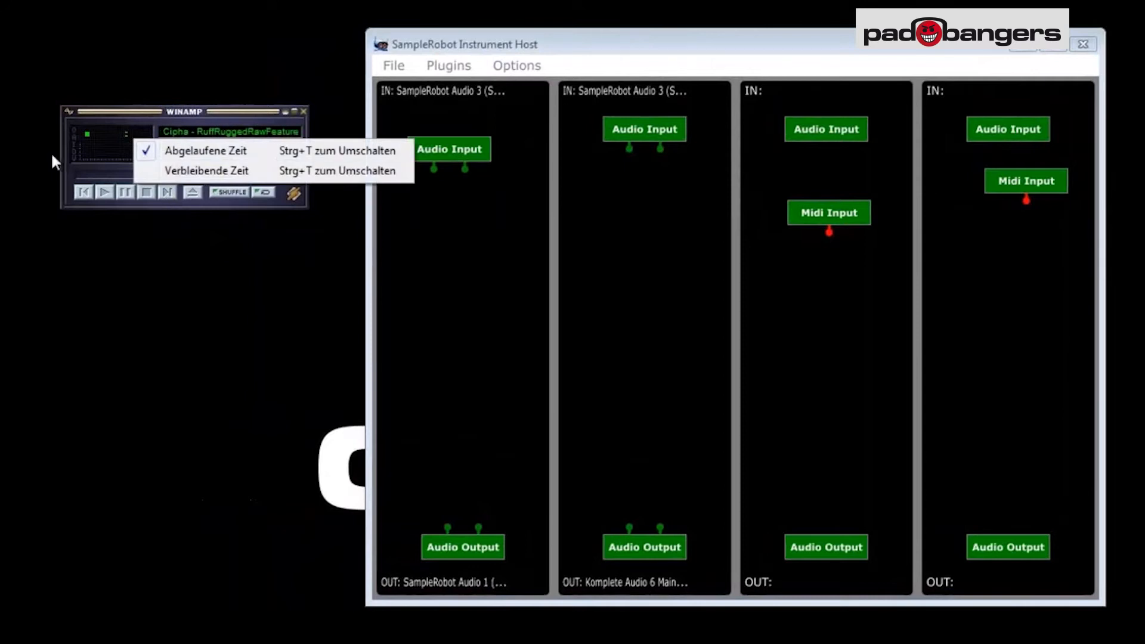
pyautogui.rightClick(89, 160)
pyautogui.click(123, 205)
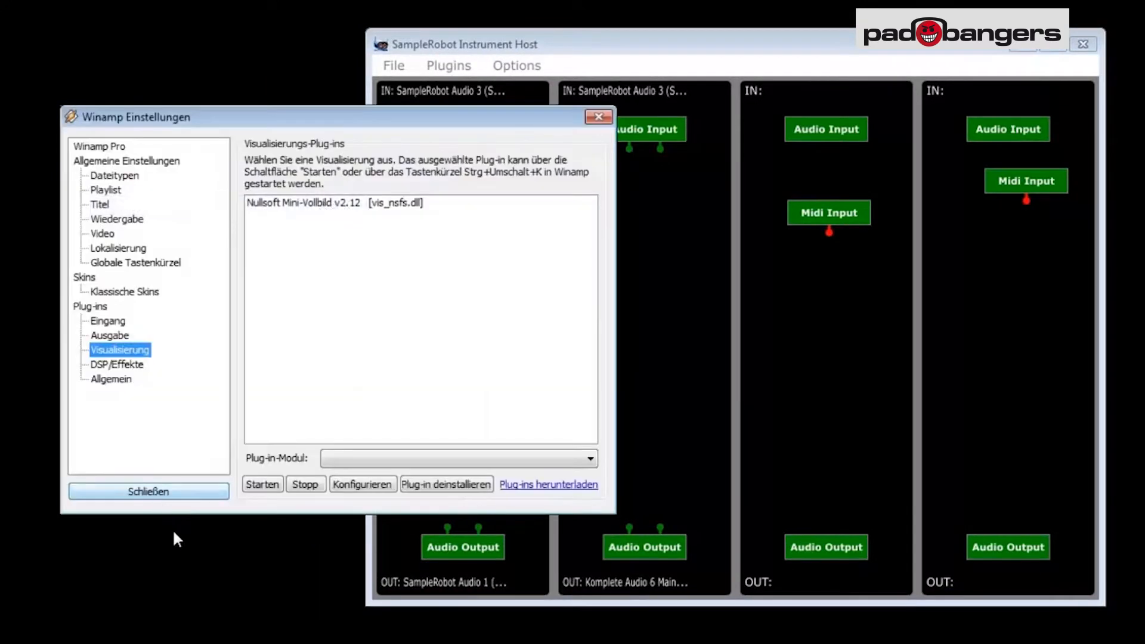
pyautogui.click(127, 331)
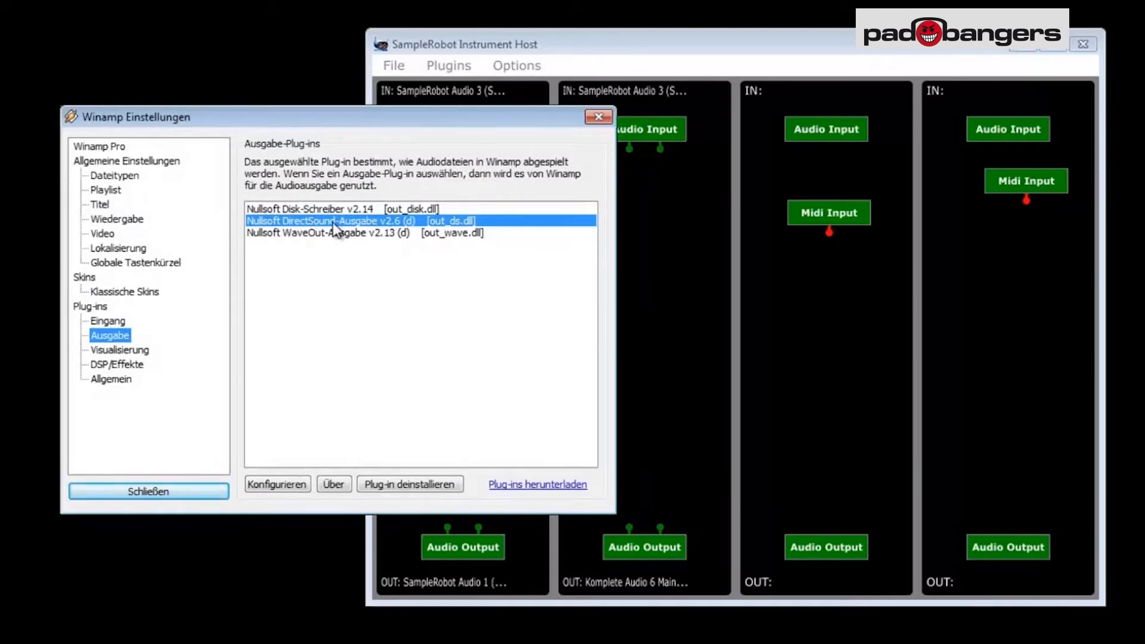
pyautogui.click(277, 484)
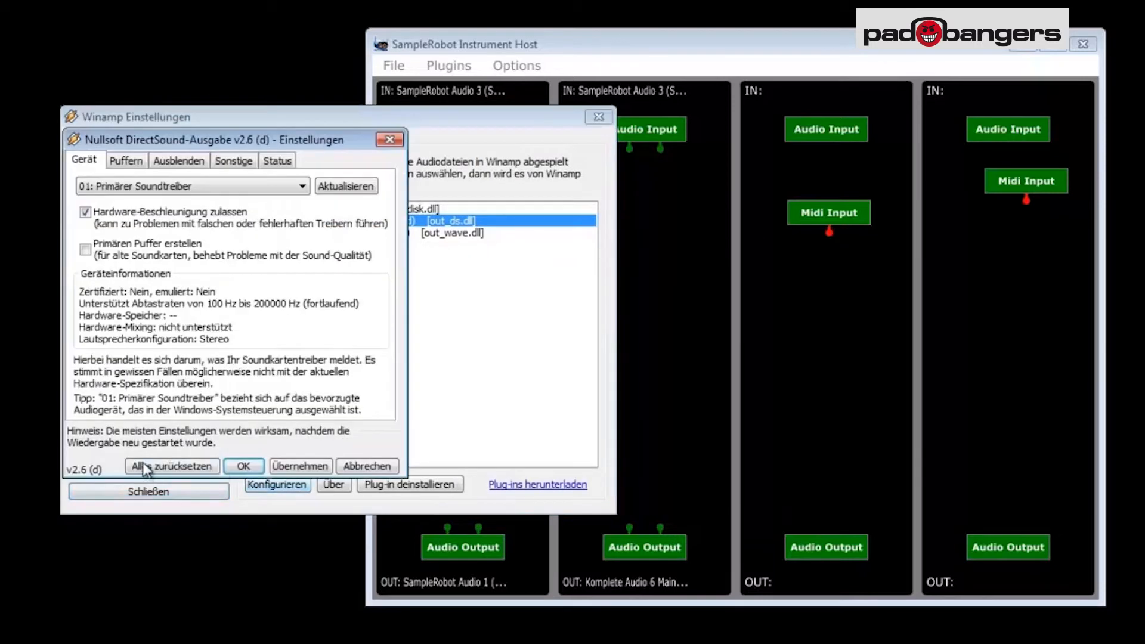
# Set the DirectSound output device to 04: SampleRobot Audio 1 and clear the Winamp preferences window out of the way
pyautogui.click(195, 189)
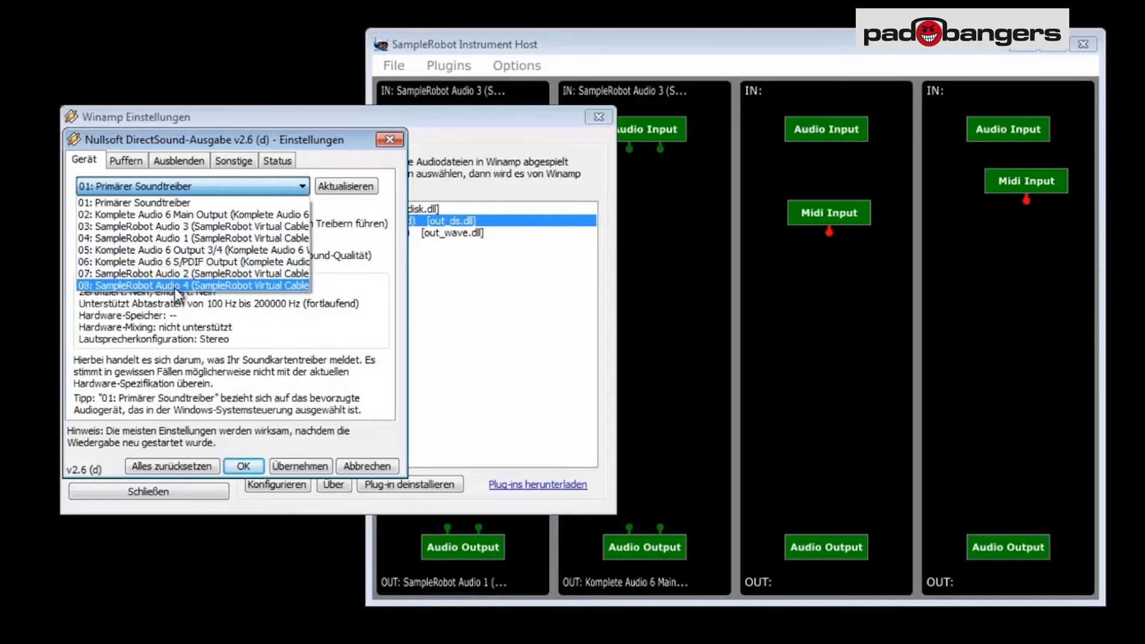
pyautogui.click(173, 239)
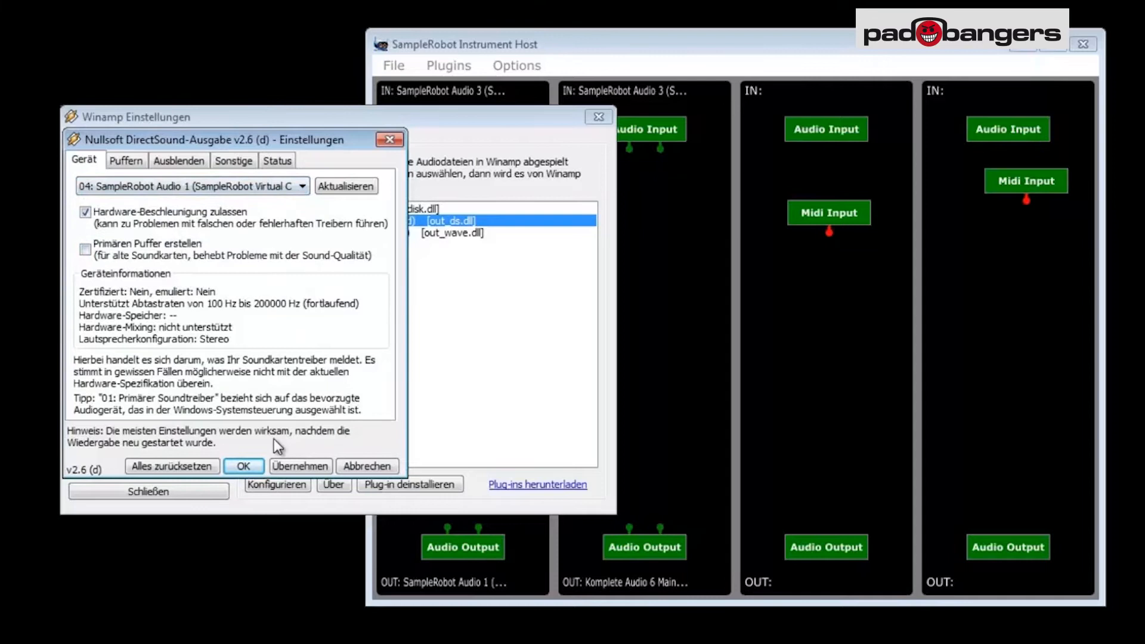
pyautogui.click(244, 466)
pyautogui.moveTo(488, 126); pyautogui.dragTo(134, 122)
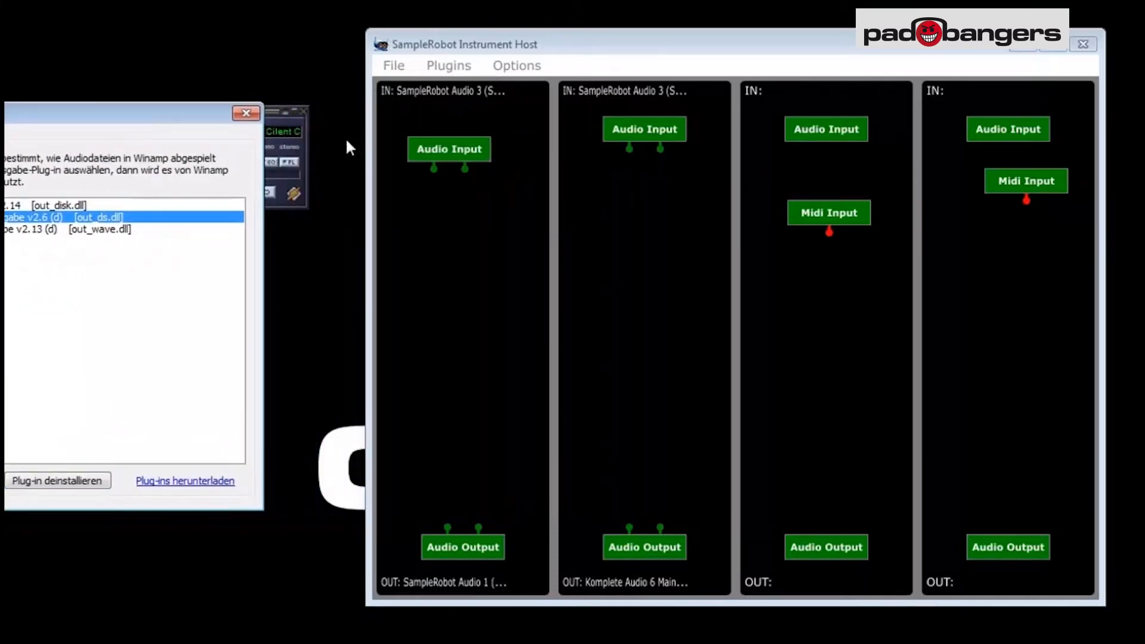
pyautogui.click(301, 149)
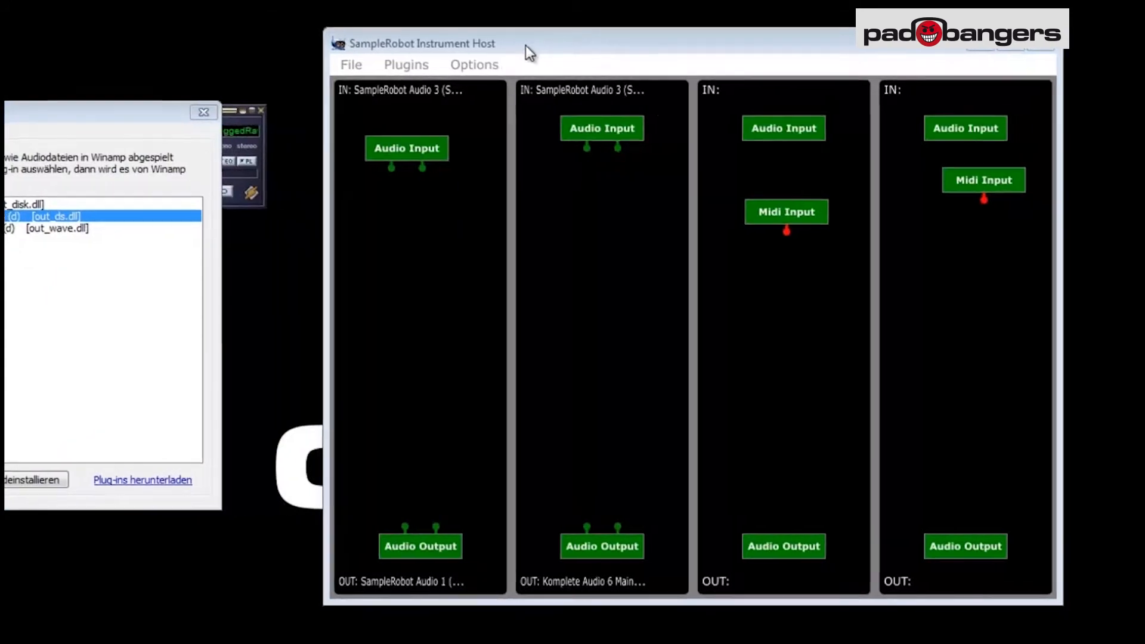
# Set the Instrument Host's first stream to use SampleRobot Audio 1 as input and SampleRobot Audio 2 as output
pyautogui.moveTo(568, 46); pyautogui.dragTo(586, 46)
pyautogui.moveTo(437, 43); pyautogui.dragTo(402, 41)
pyautogui.click(364, 63)
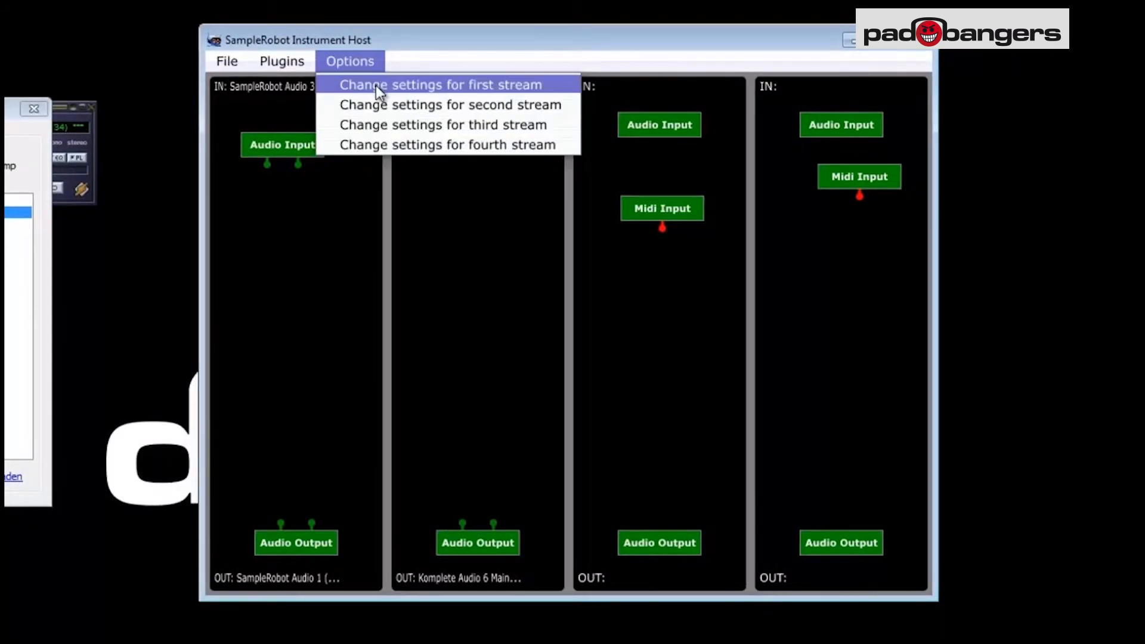
pyautogui.click(376, 85)
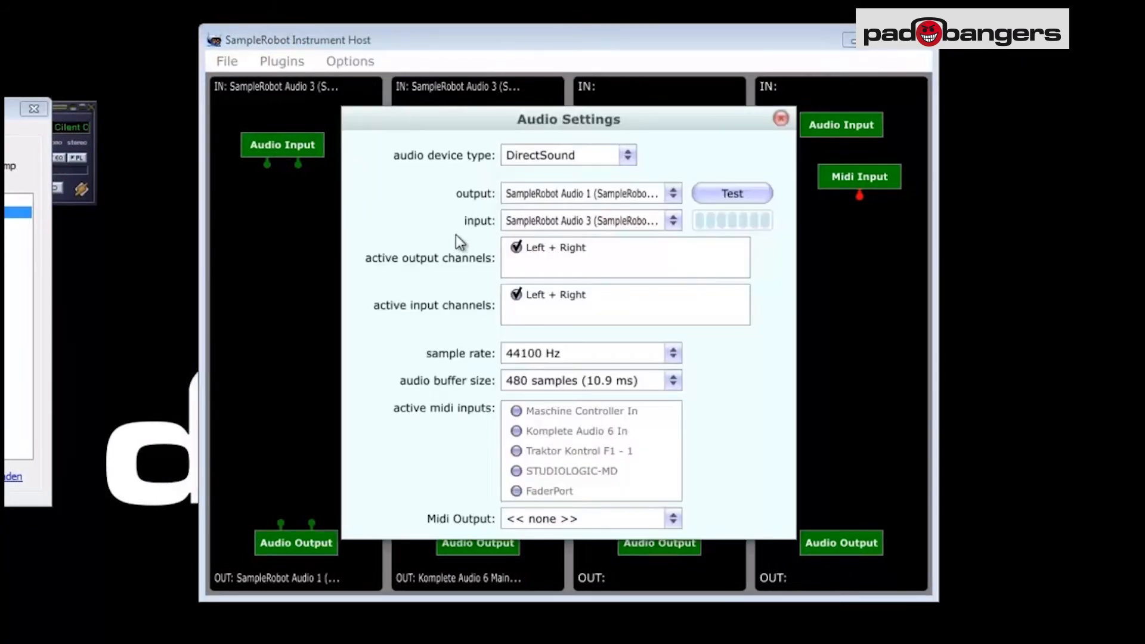
pyautogui.click(523, 220)
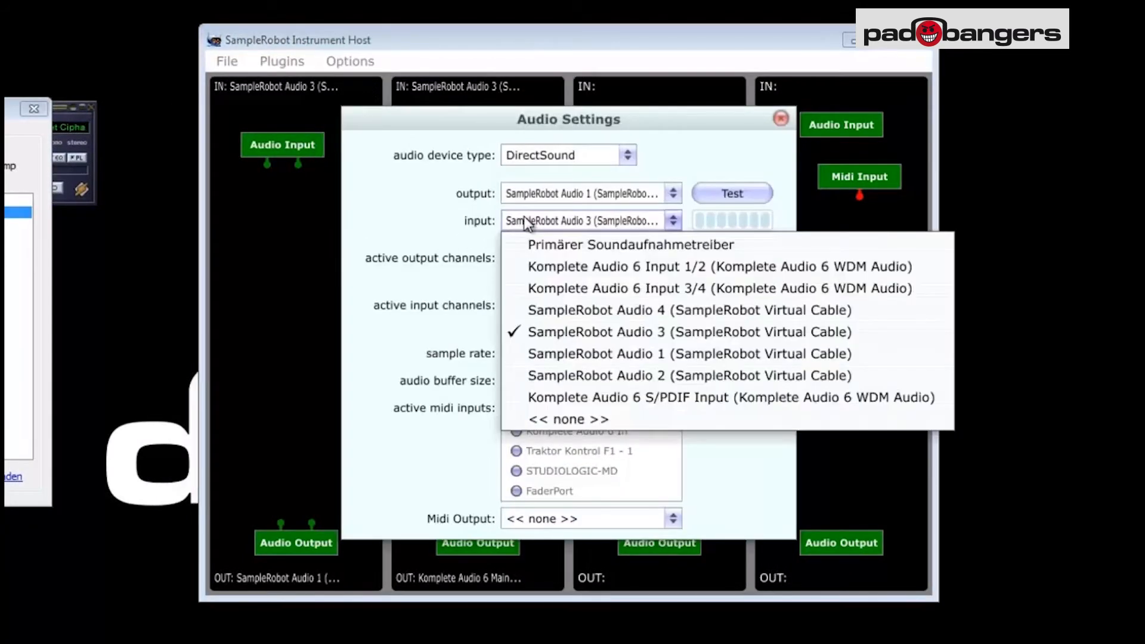
pyautogui.click(638, 355)
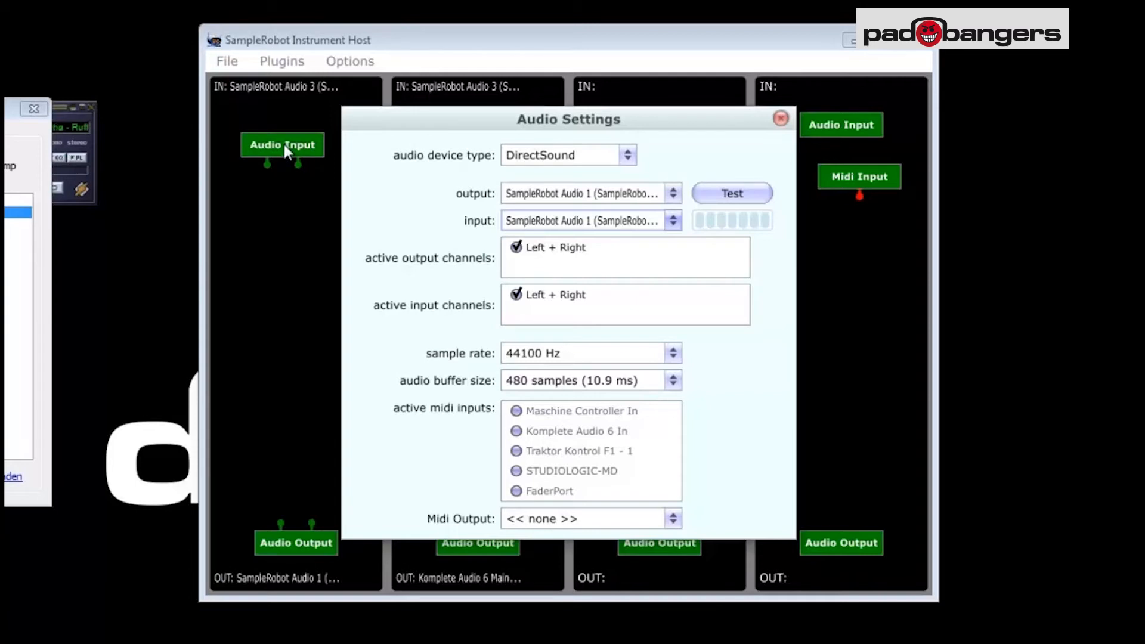
pyautogui.click(539, 192)
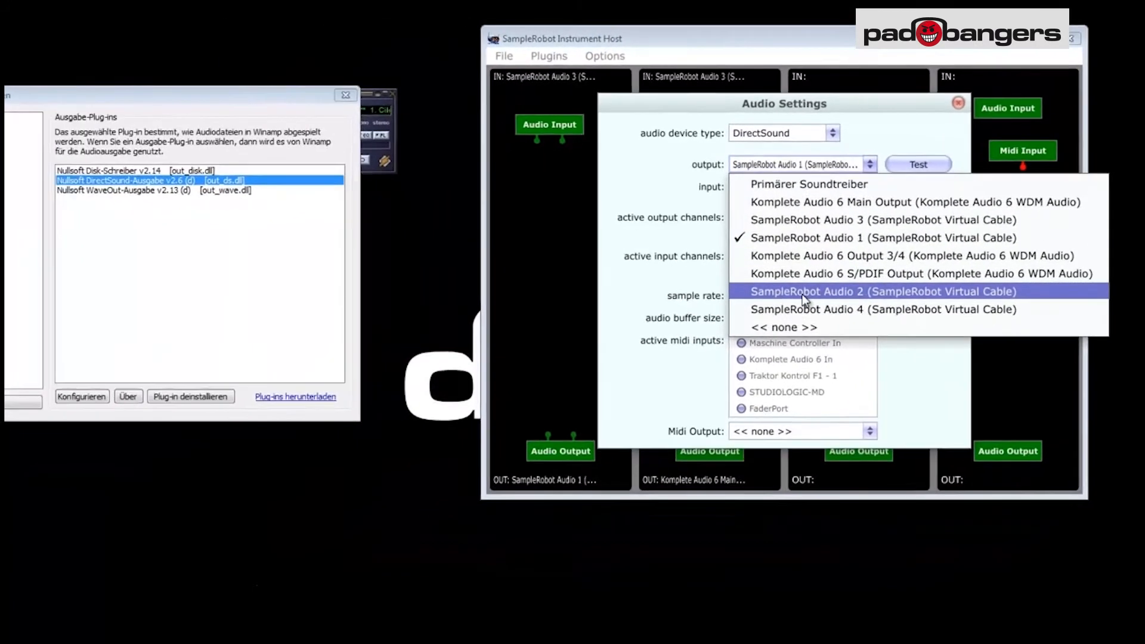
pyautogui.click(673, 329)
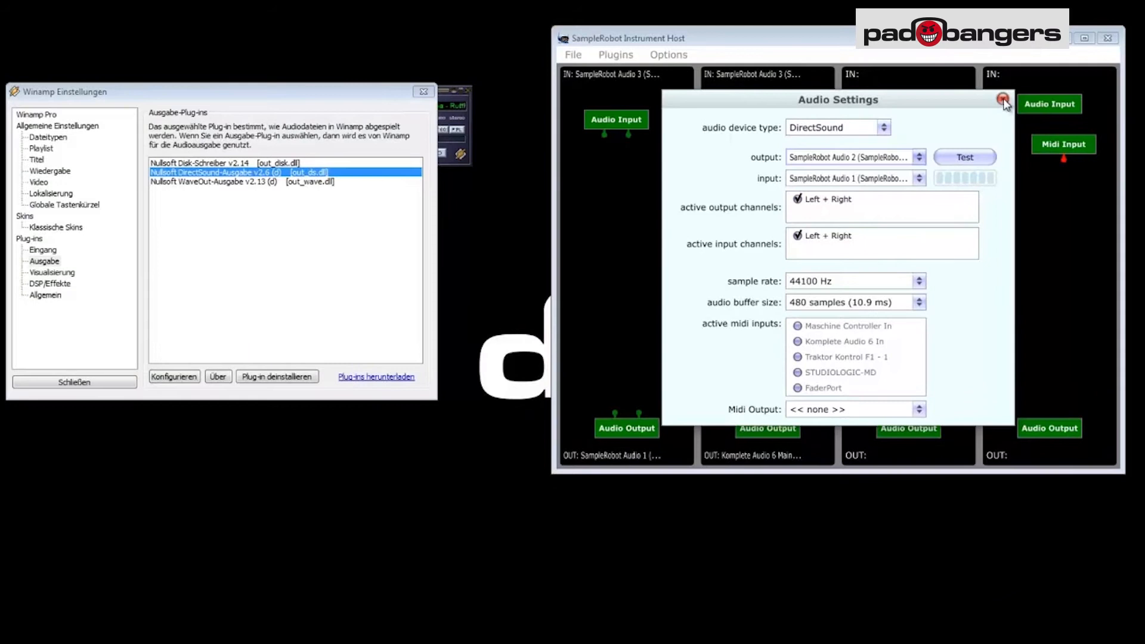
# Close the Winamp preferences and play the track briefly to test the first stream's input signal
pyautogui.click(469, 149)
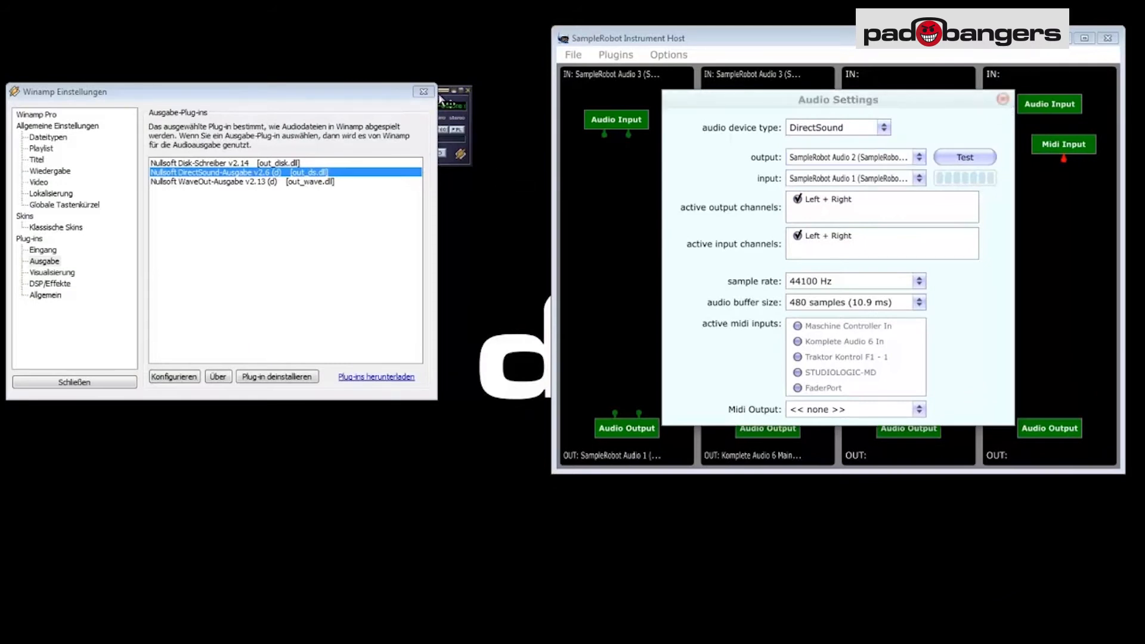
pyautogui.click(94, 382)
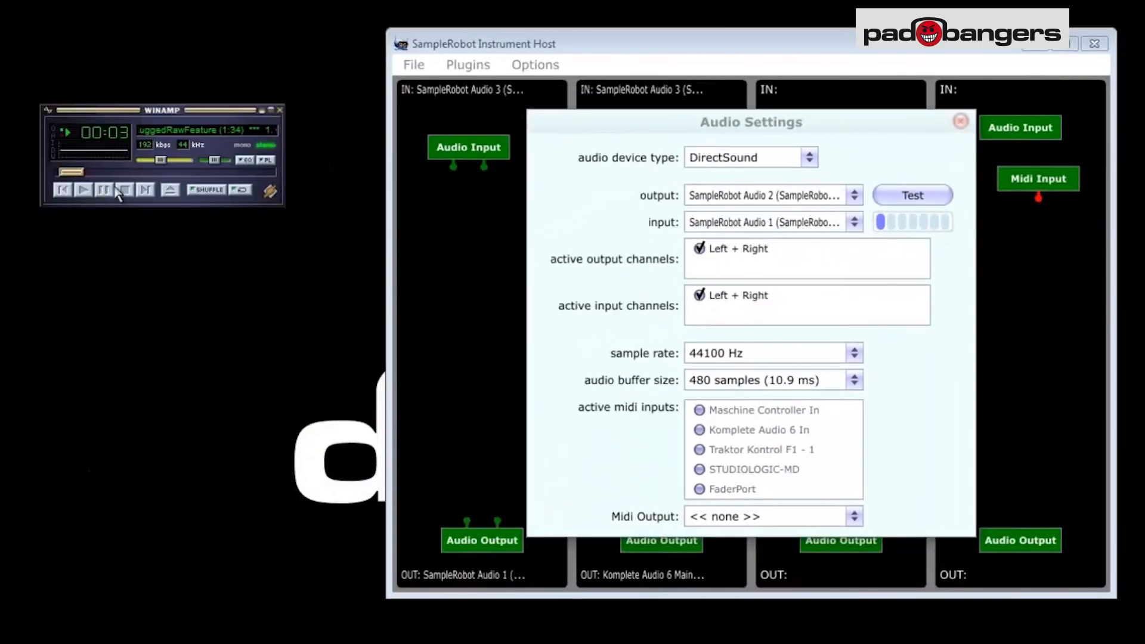
pyautogui.click(127, 190)
# Close the audio settings and connect both Audio Input channels to the Audio Output channels in the first stream
pyautogui.moveTo(832, 131); pyautogui.dragTo(61, 168)
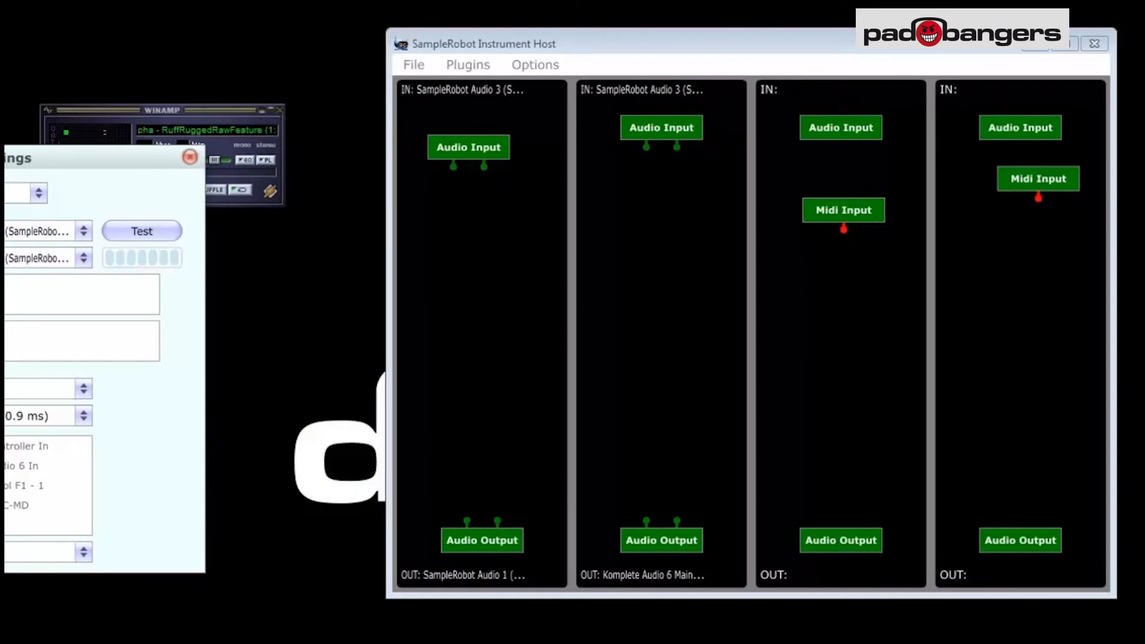
pyautogui.click(190, 158)
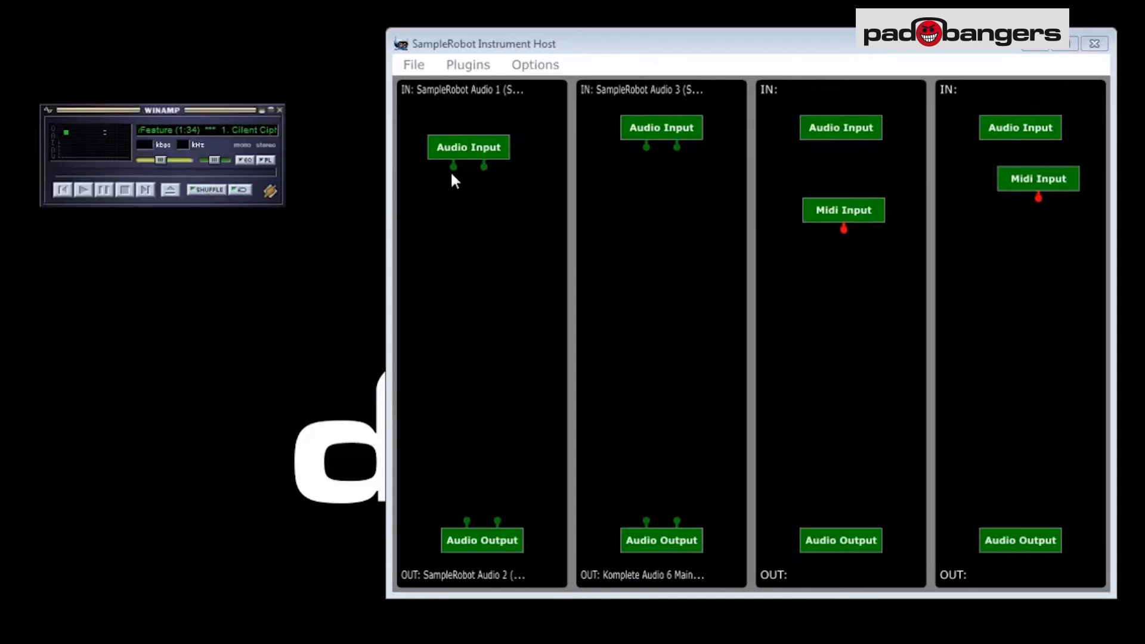
pyautogui.moveTo(453, 167); pyautogui.dragTo(467, 521)
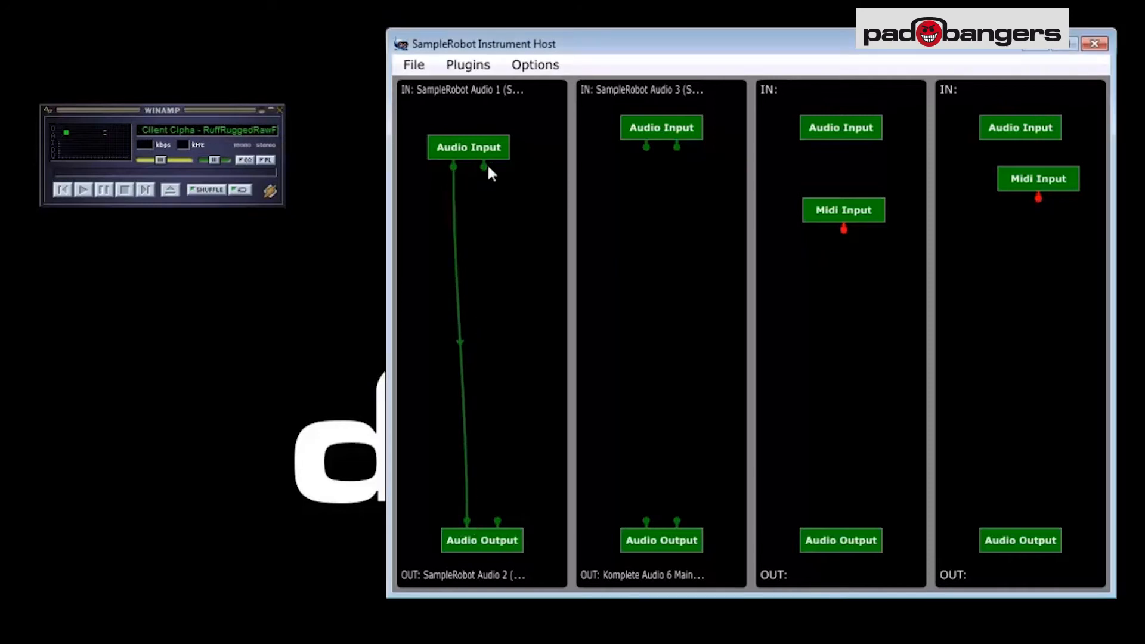
pyautogui.moveTo(483, 166); pyautogui.dragTo(497, 521)
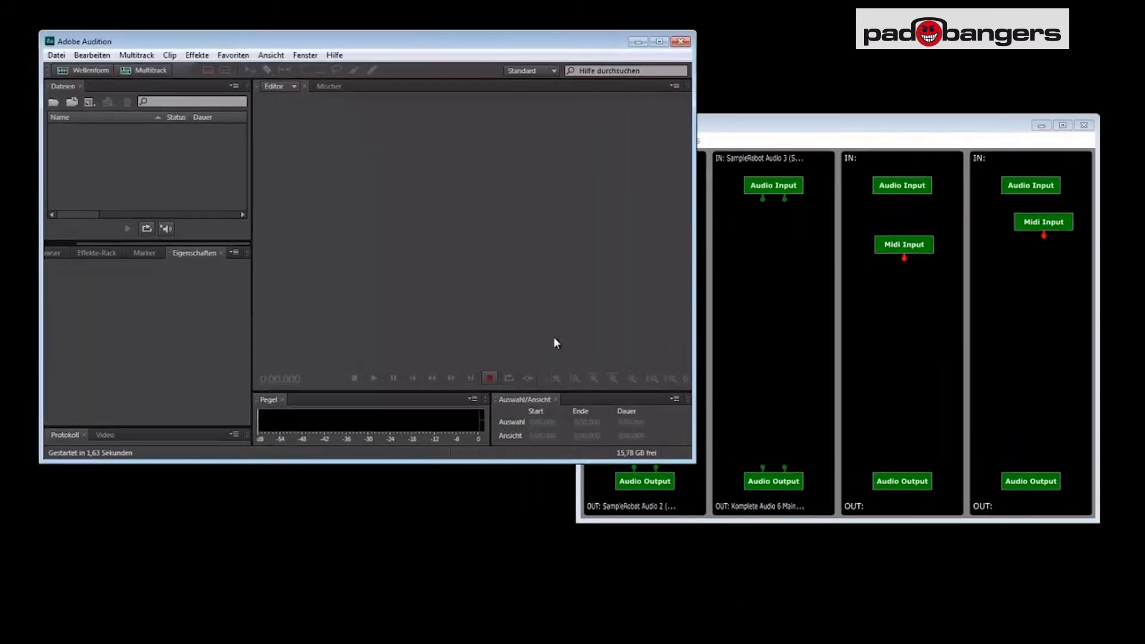
# Switch to Adobe Audition and set the default input device in its audio device preferences to SampleRobot Audio 2
pyautogui.click(92, 55)
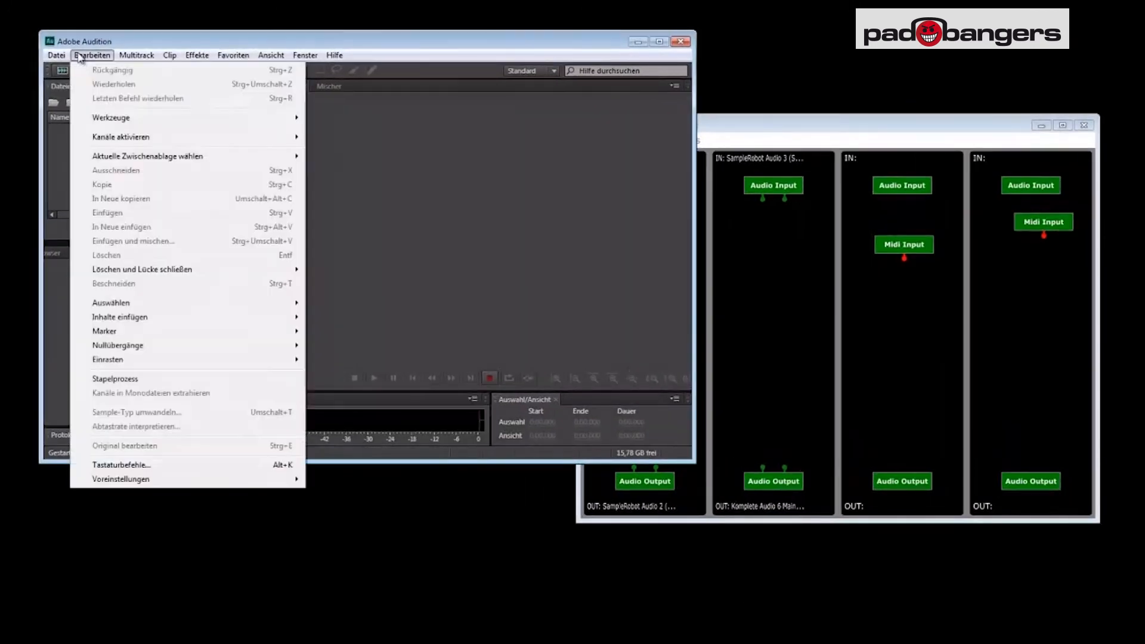
pyautogui.moveTo(143, 480)
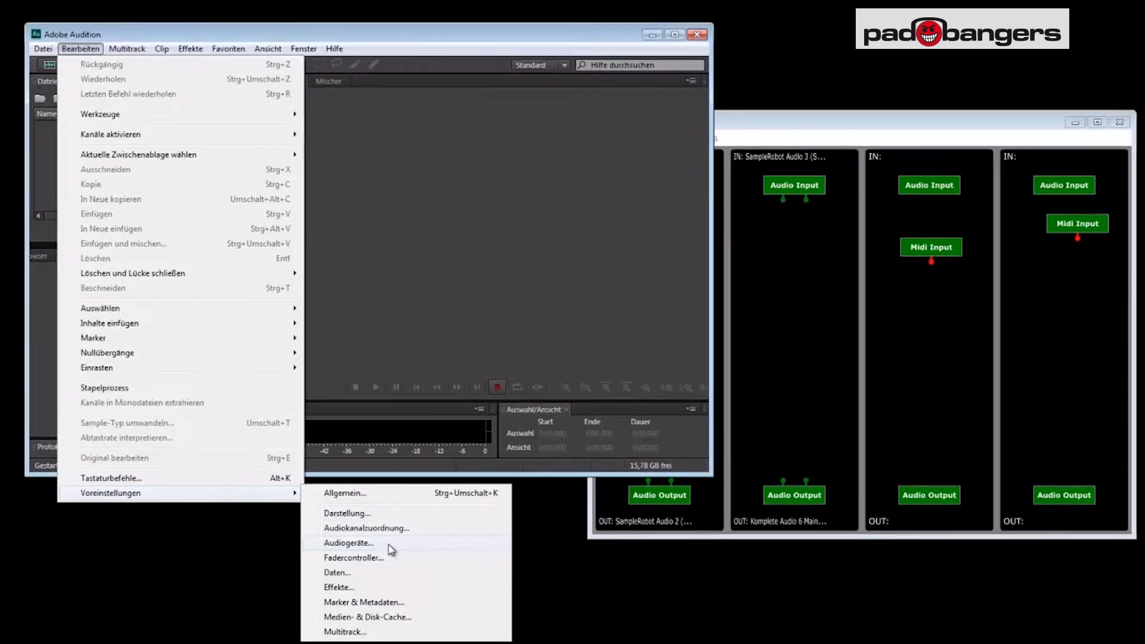
pyautogui.click(388, 530)
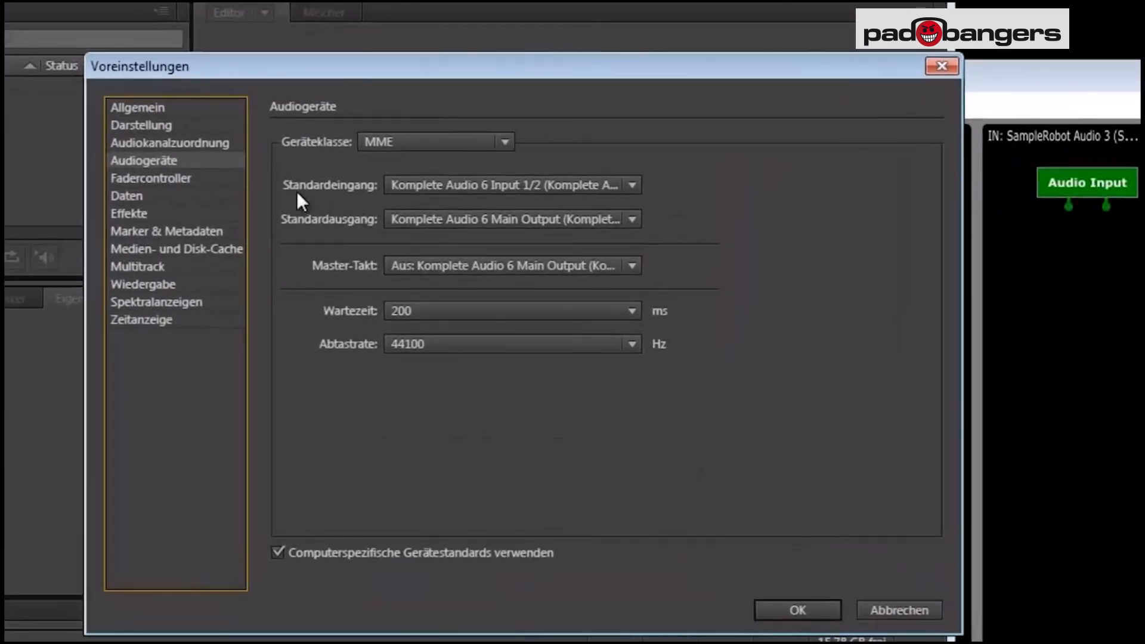
pyautogui.click(444, 189)
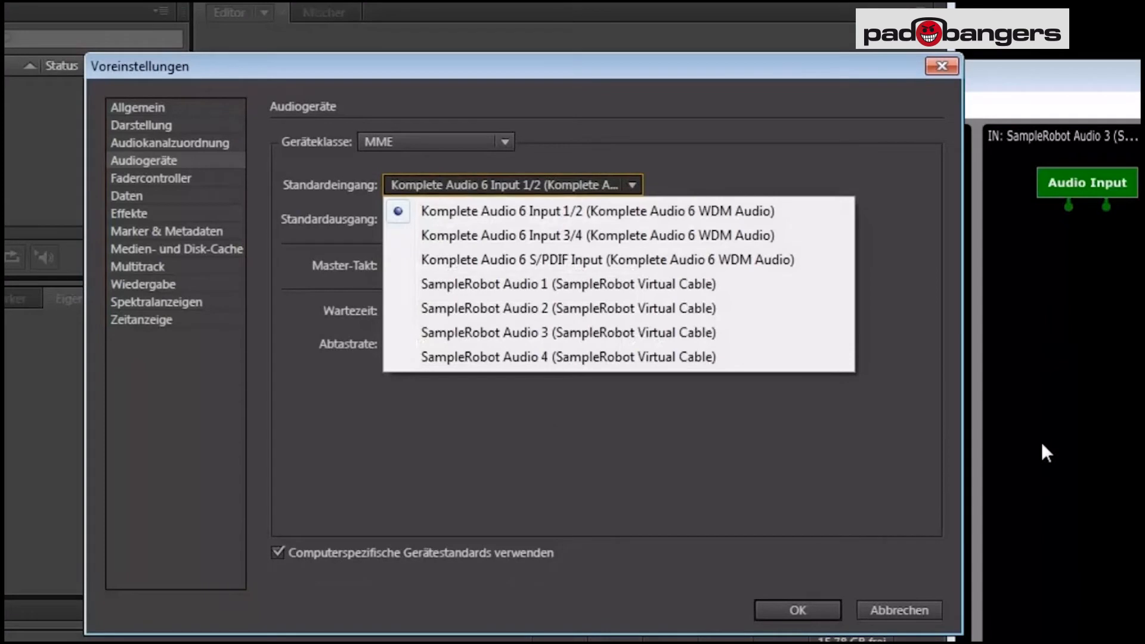
pyautogui.click(1014, 486)
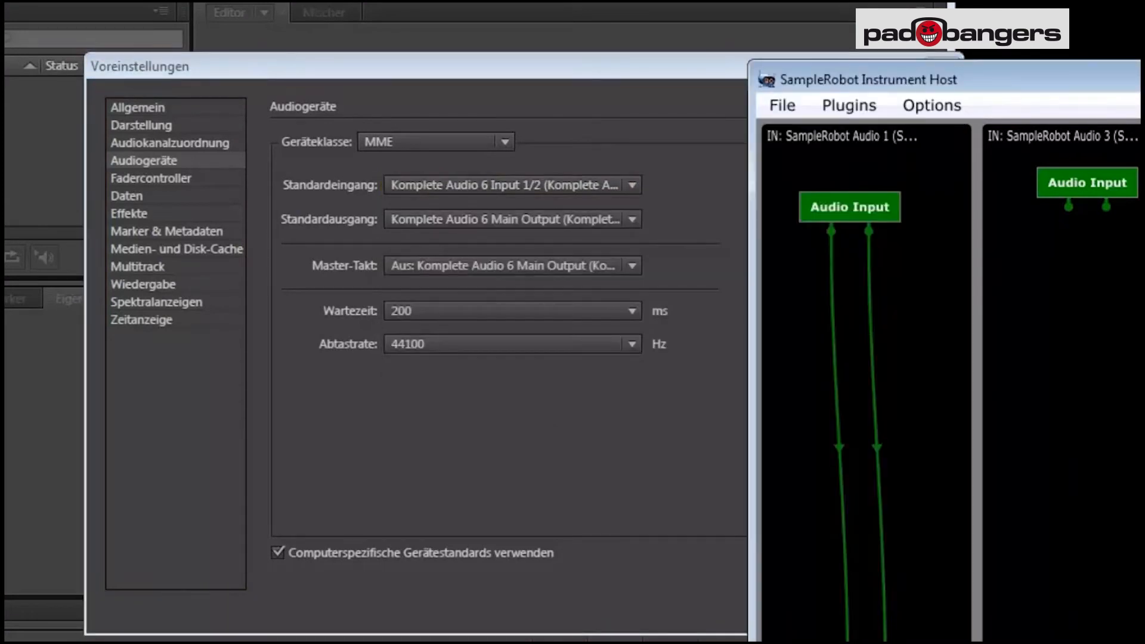
pyautogui.click(452, 188)
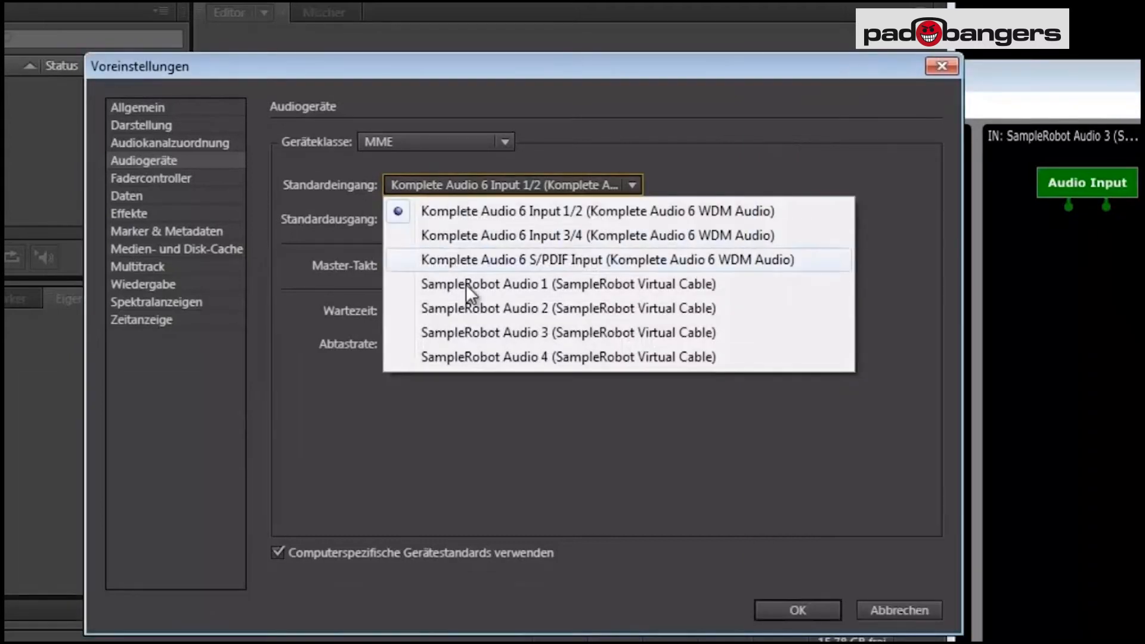
pyautogui.click(518, 309)
pyautogui.click(627, 396)
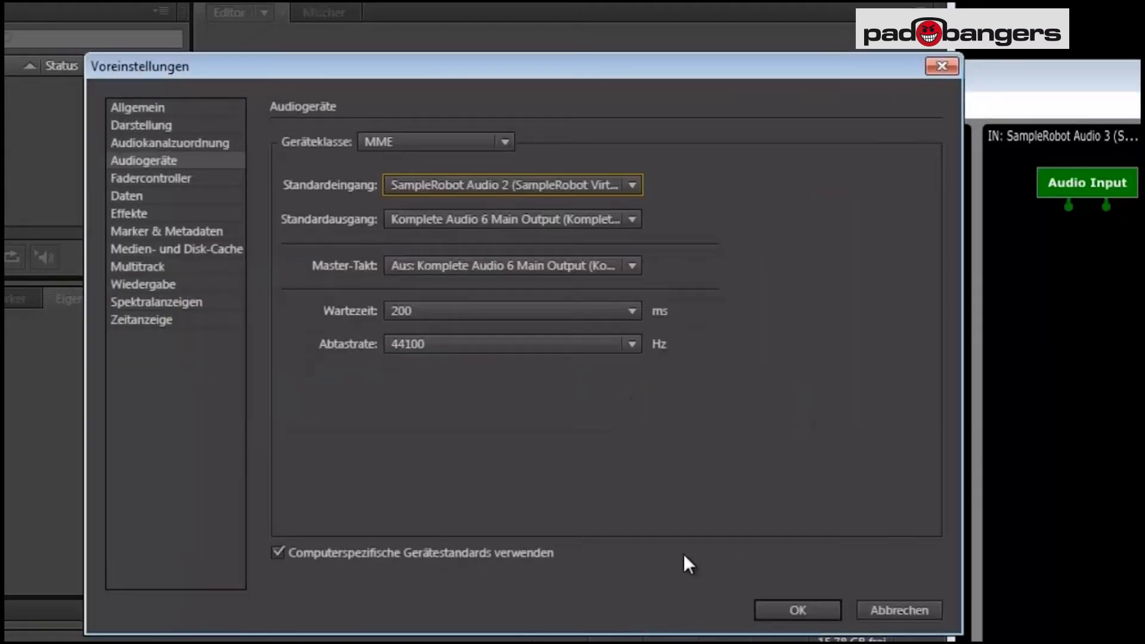
# Check the default output device choices, keep Komplete Audio 6 Main Output, and apply the audio preferences
pyautogui.click(459, 223)
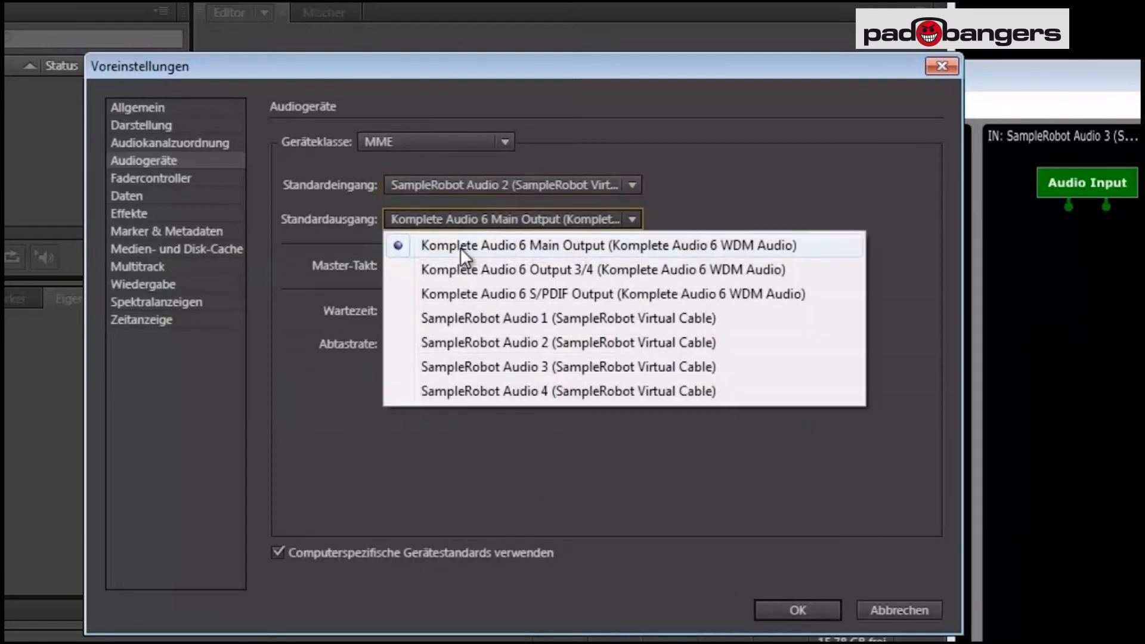
pyautogui.press('Escape')
pyautogui.click(799, 607)
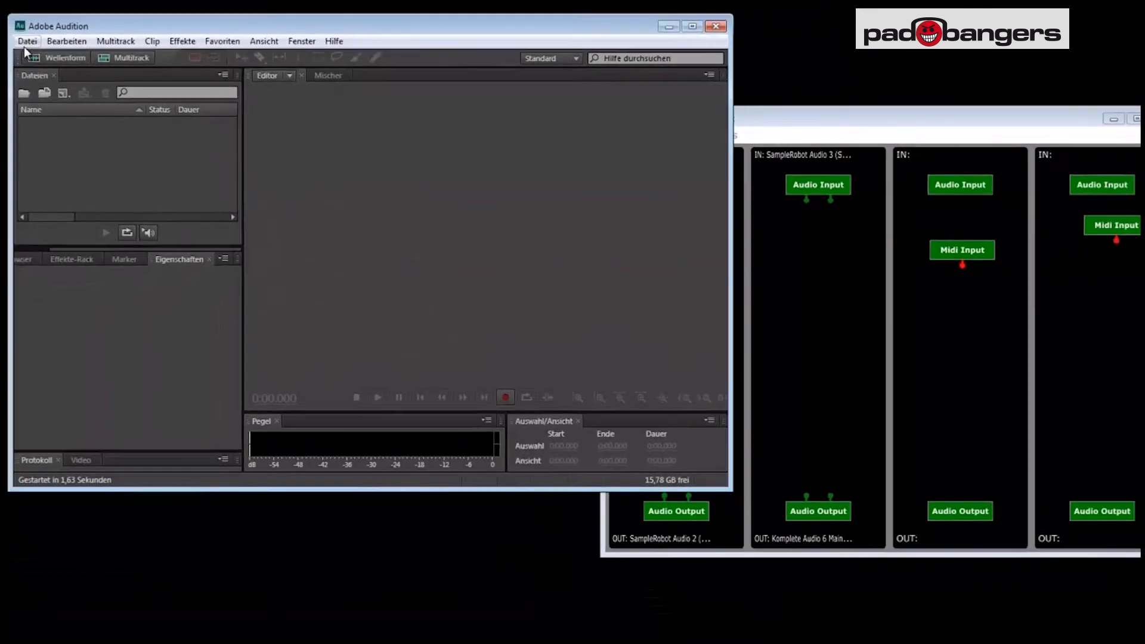
# Create a multitrack session named Unbenannte Session 1, overwriting the existing one, and arm Track 1 for recording
pyautogui.click(27, 40)
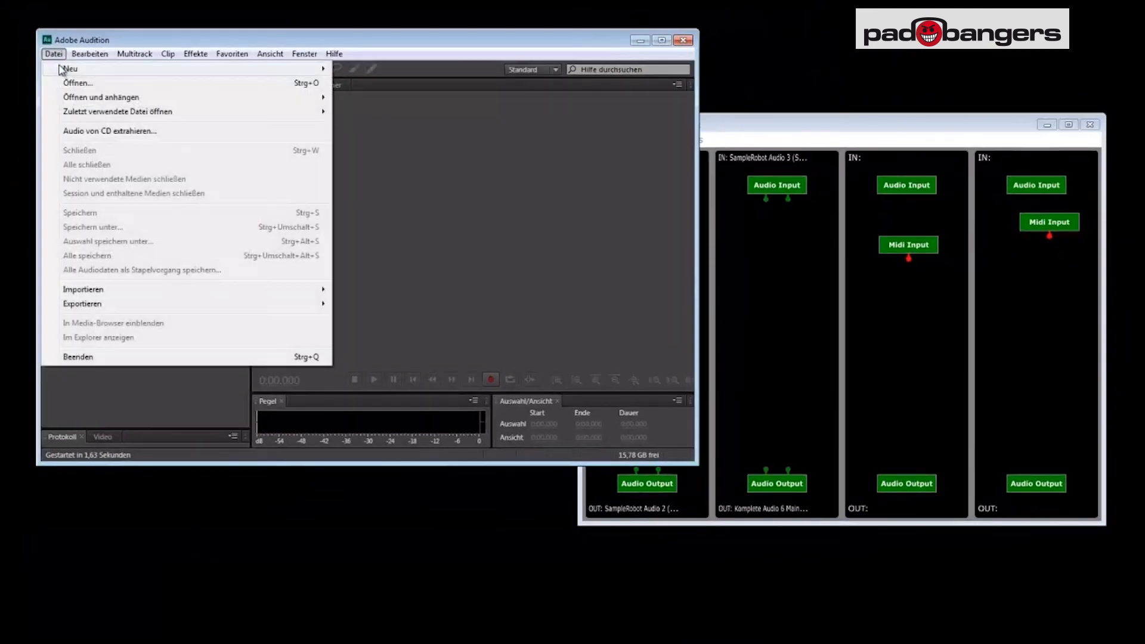
pyautogui.moveTo(36, 57)
pyautogui.click(399, 58)
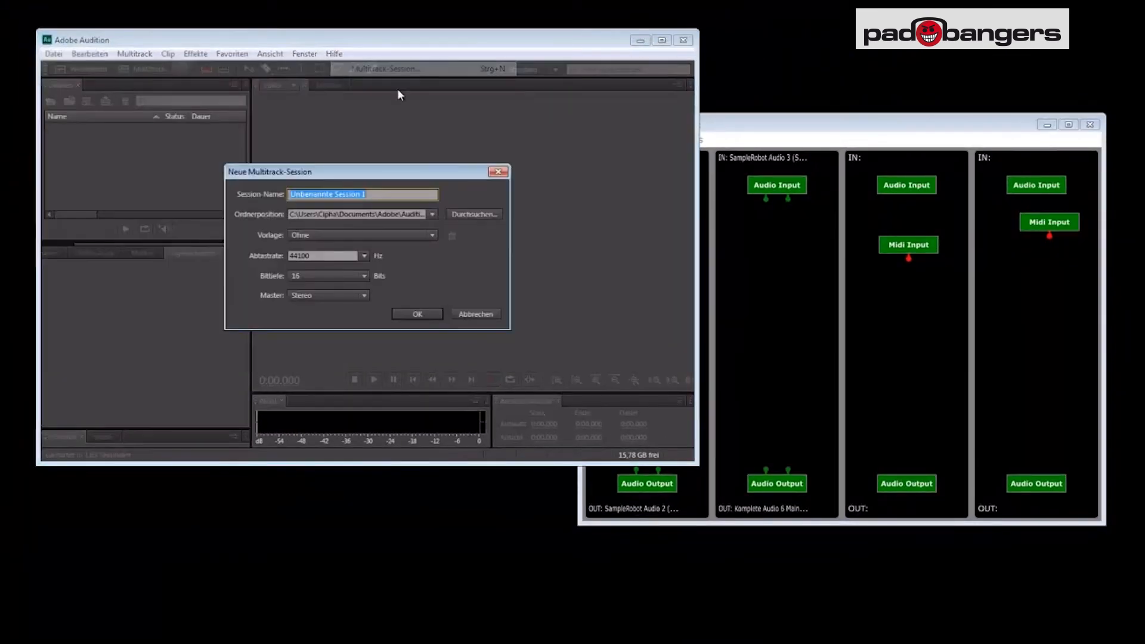
pyautogui.click(424, 314)
pyautogui.click(419, 264)
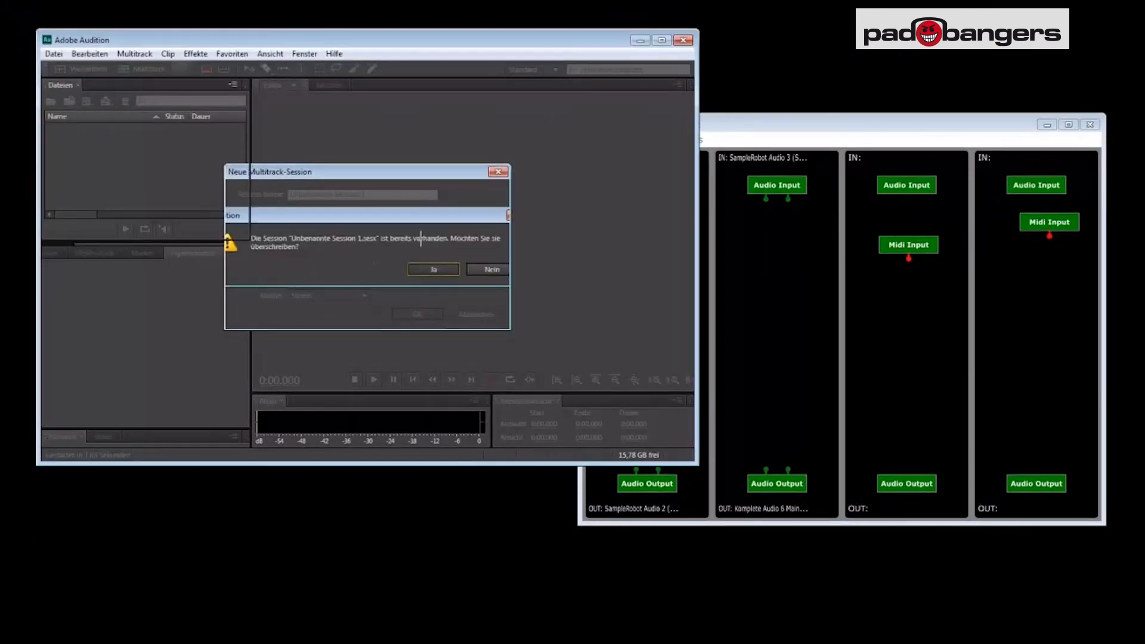
pyautogui.click(379, 153)
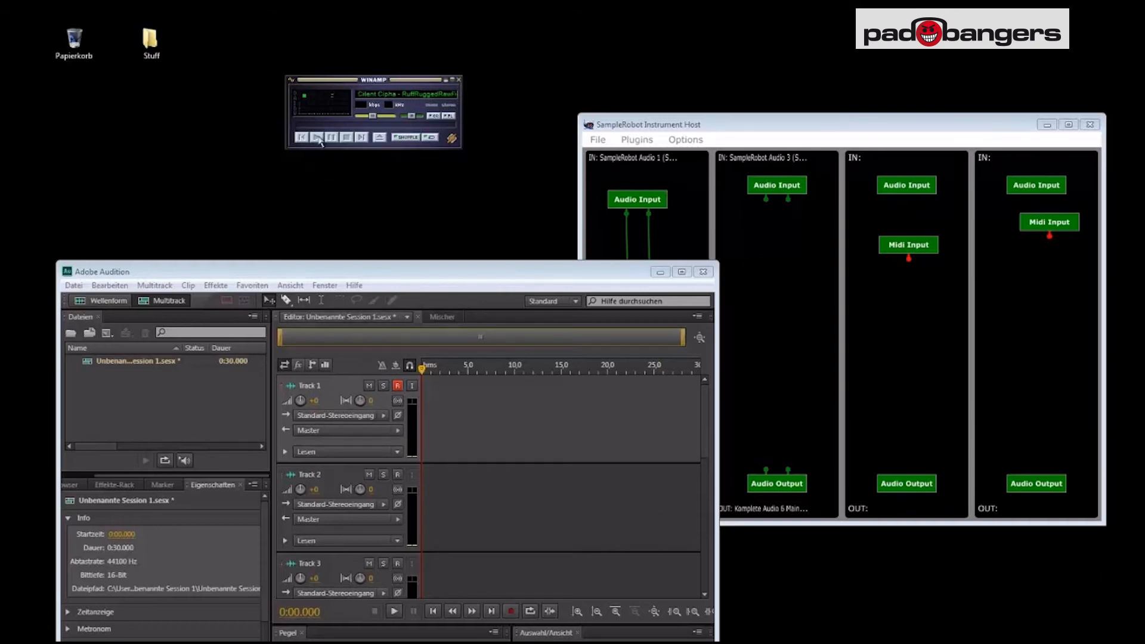
# Play the track in Winamp, check its input level on Audition's armed Track 1, and stop playback
pyautogui.click(316, 138)
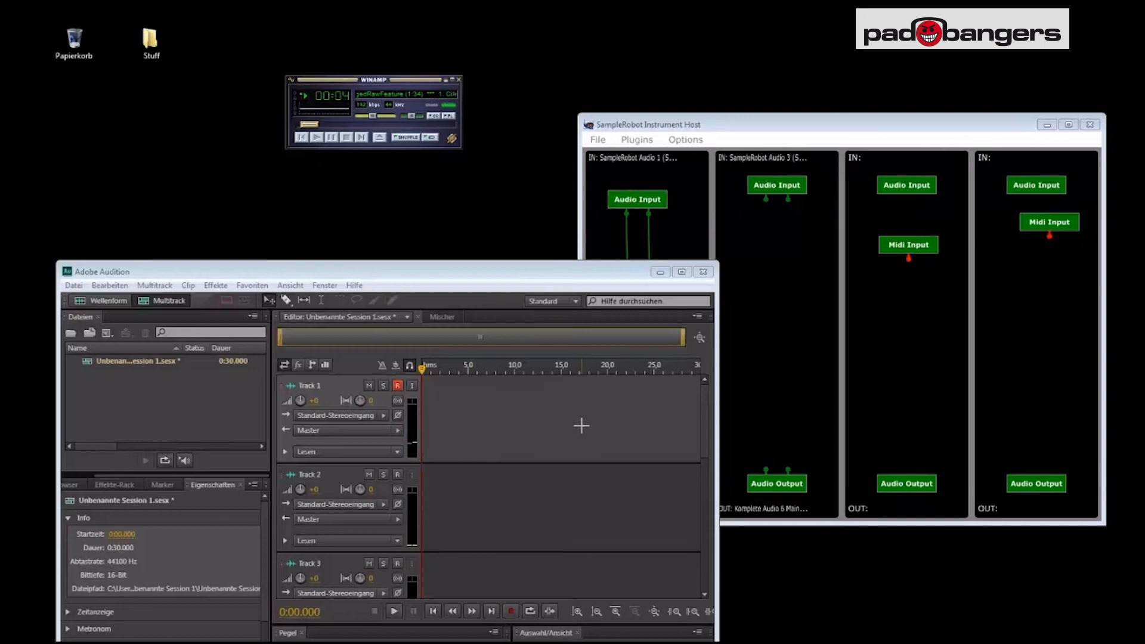
pyautogui.click(346, 139)
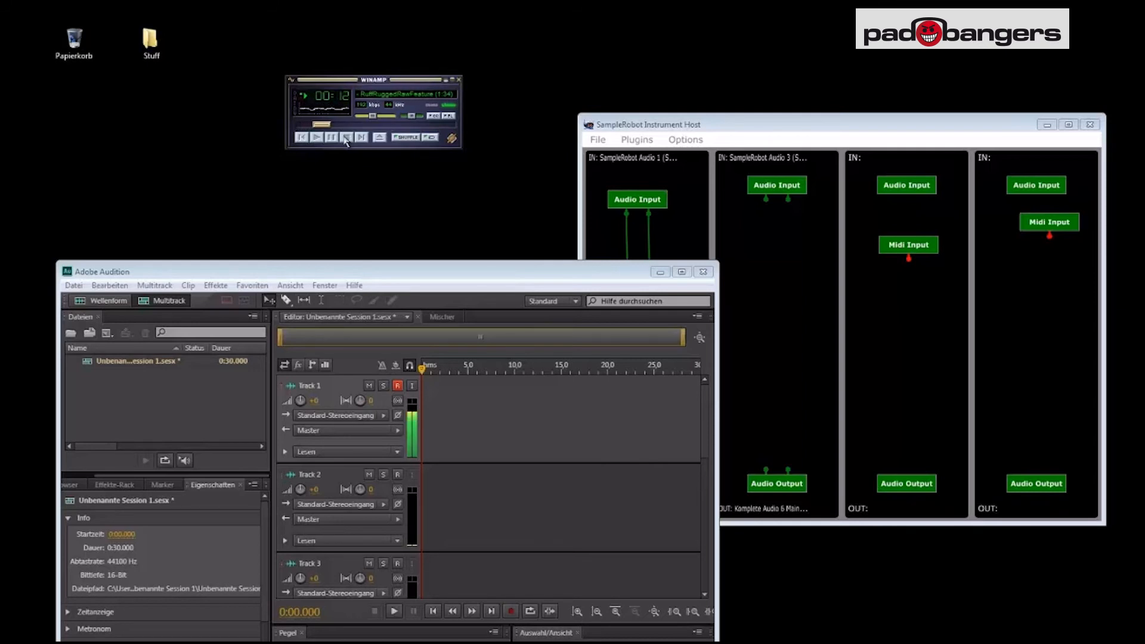
pyautogui.click(345, 139)
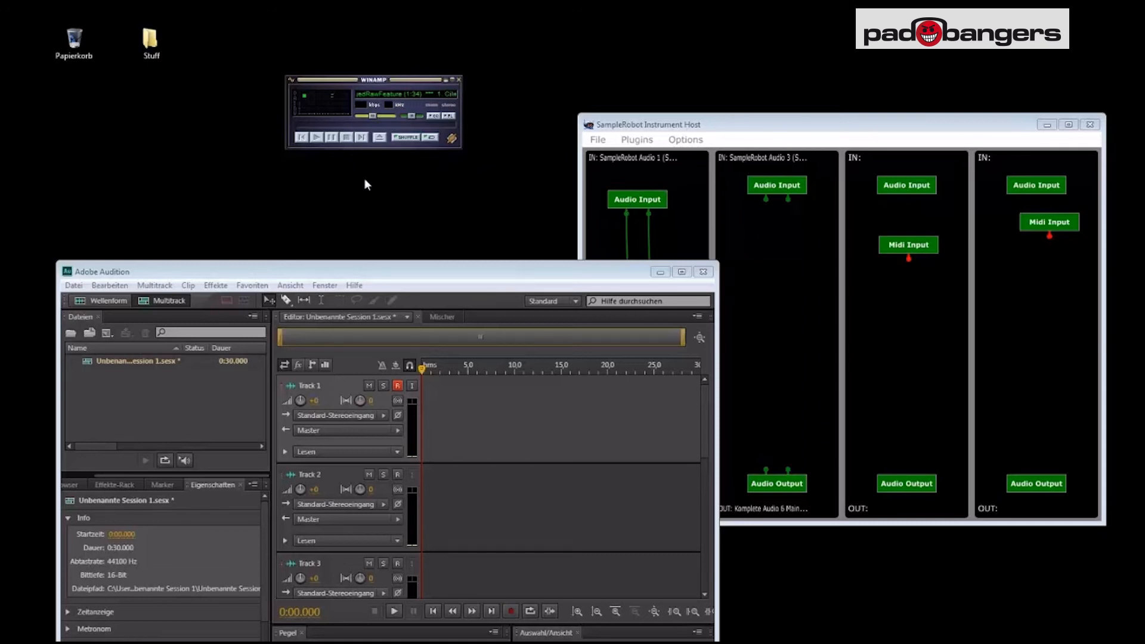
# Set the second stream's input to SampleRobot Audio 1, keep Komplete Audio 6 Main Output as its output, and briefly test Winamp playback
pyautogui.click(753, 130)
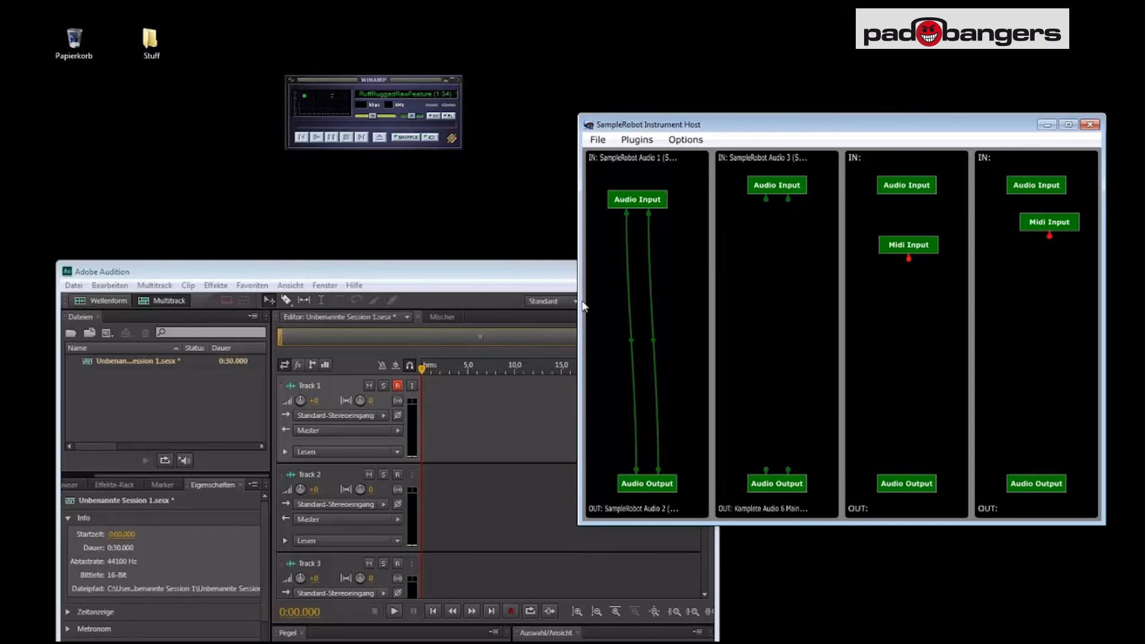
pyautogui.click(686, 140)
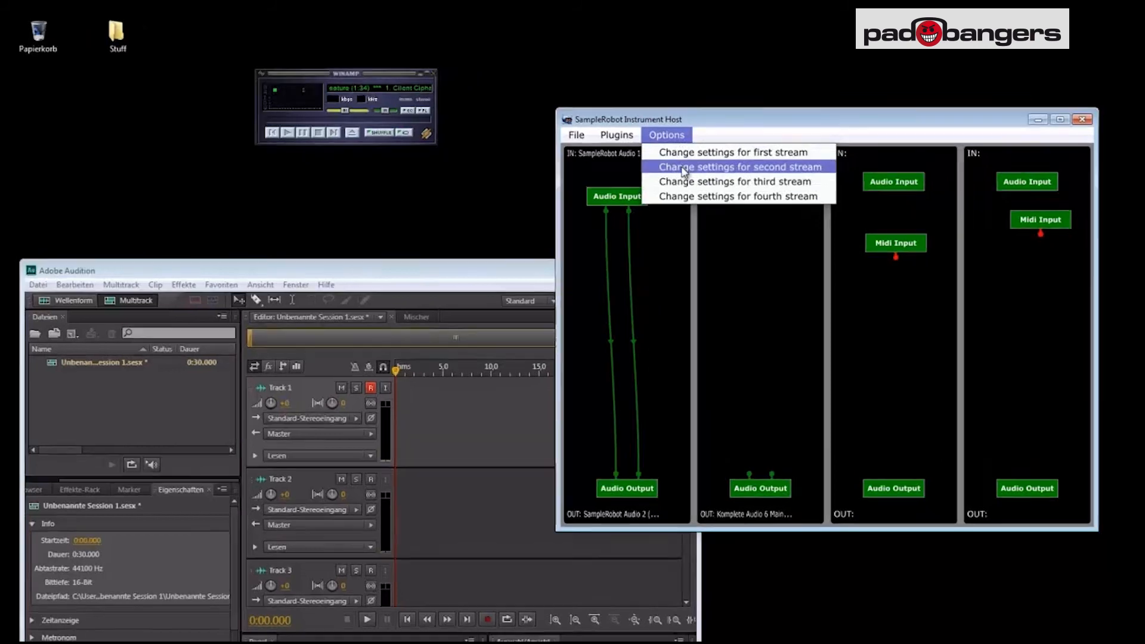
pyautogui.click(684, 168)
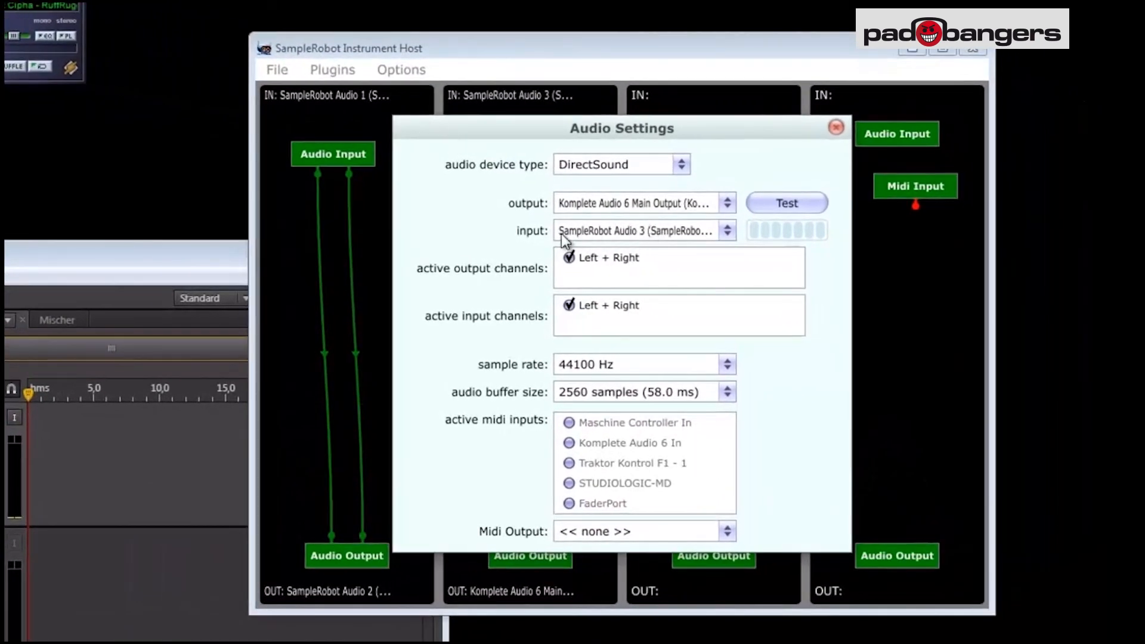
pyautogui.click(561, 233)
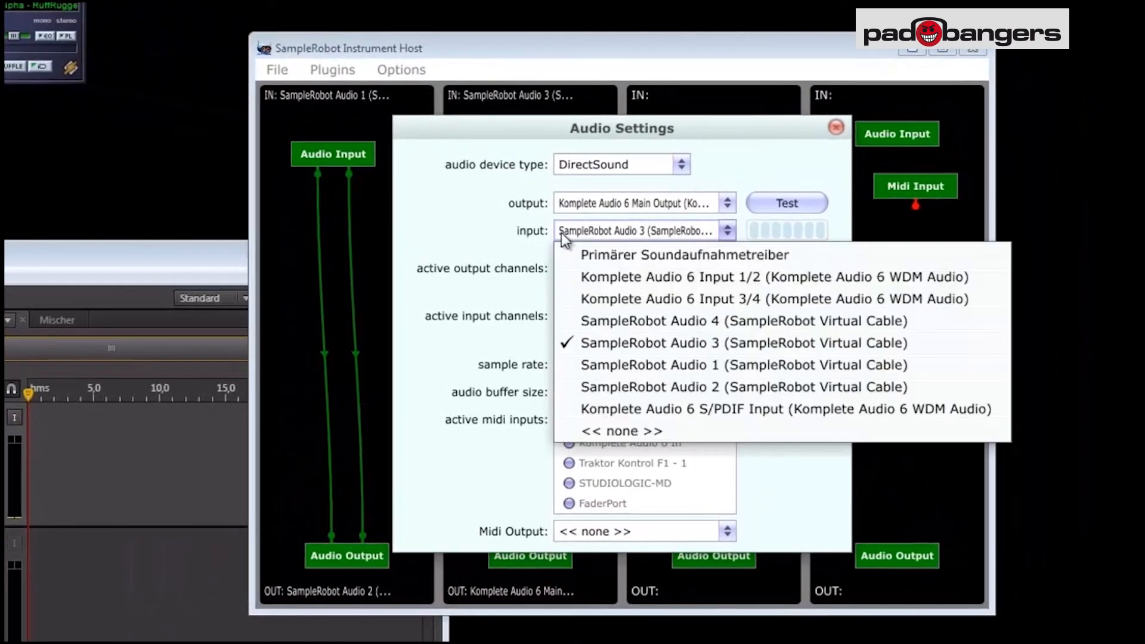
pyautogui.click(707, 371)
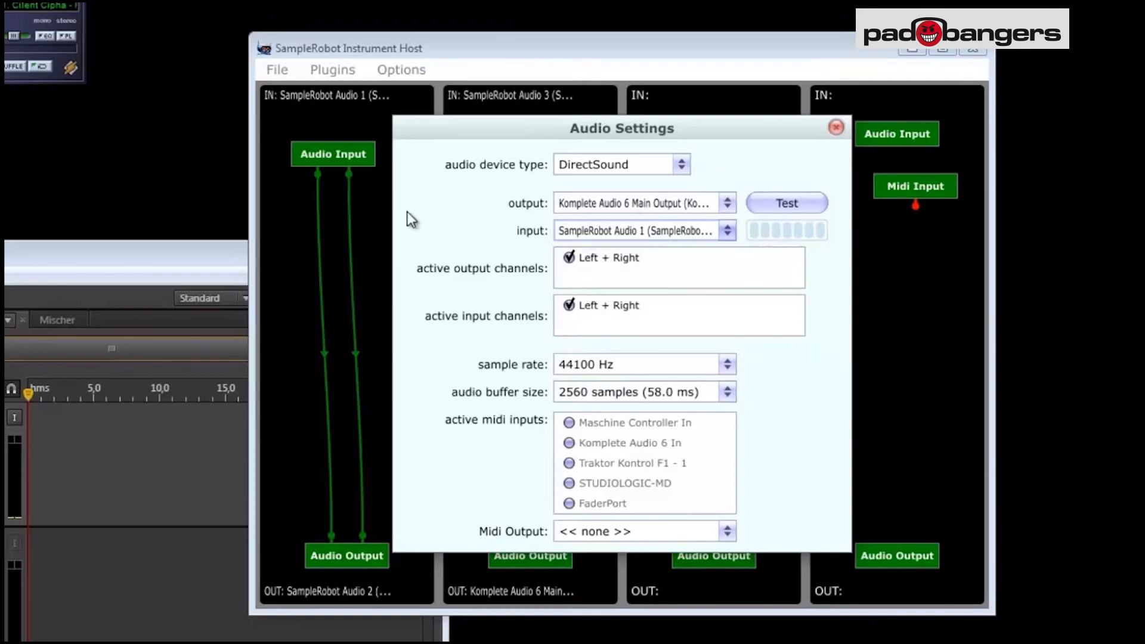
pyautogui.click(581, 206)
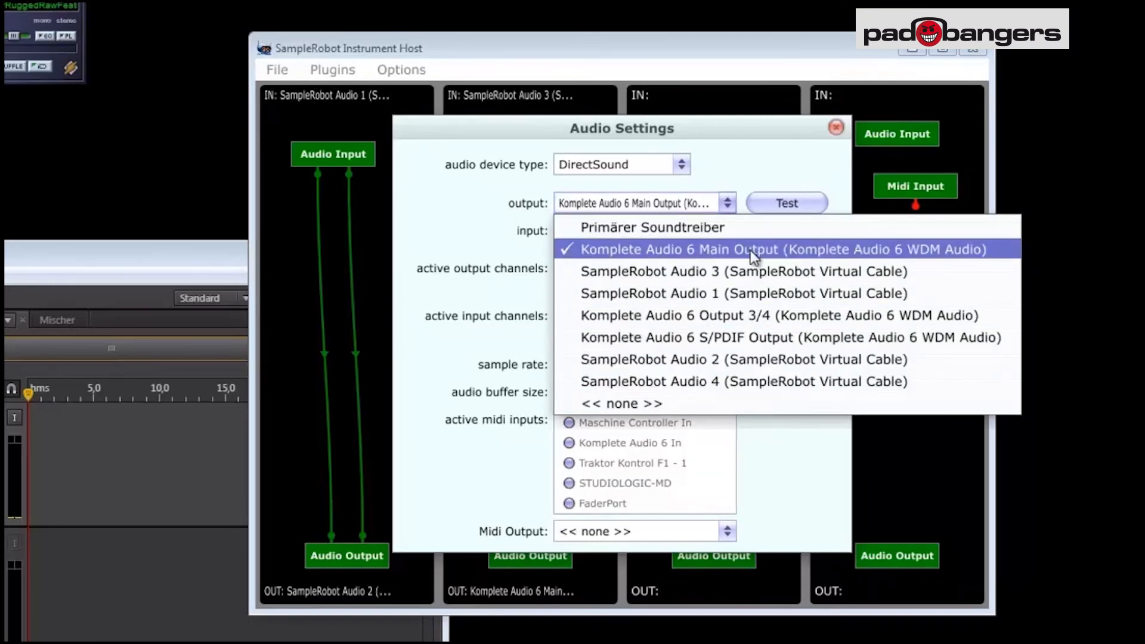
pyautogui.click(683, 249)
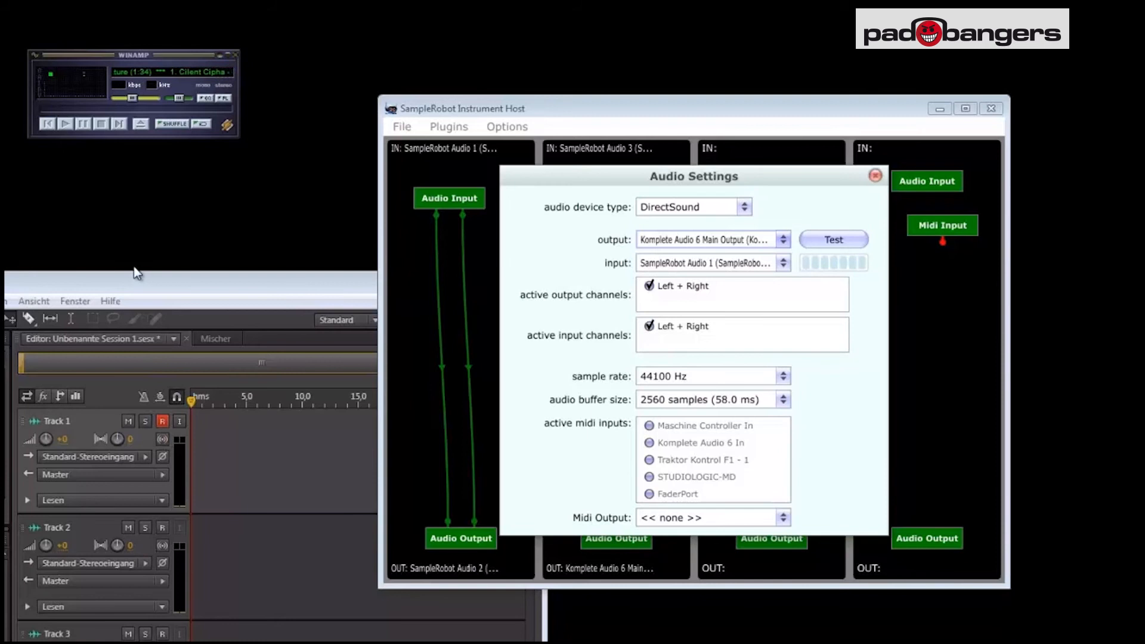
pyautogui.click(66, 123)
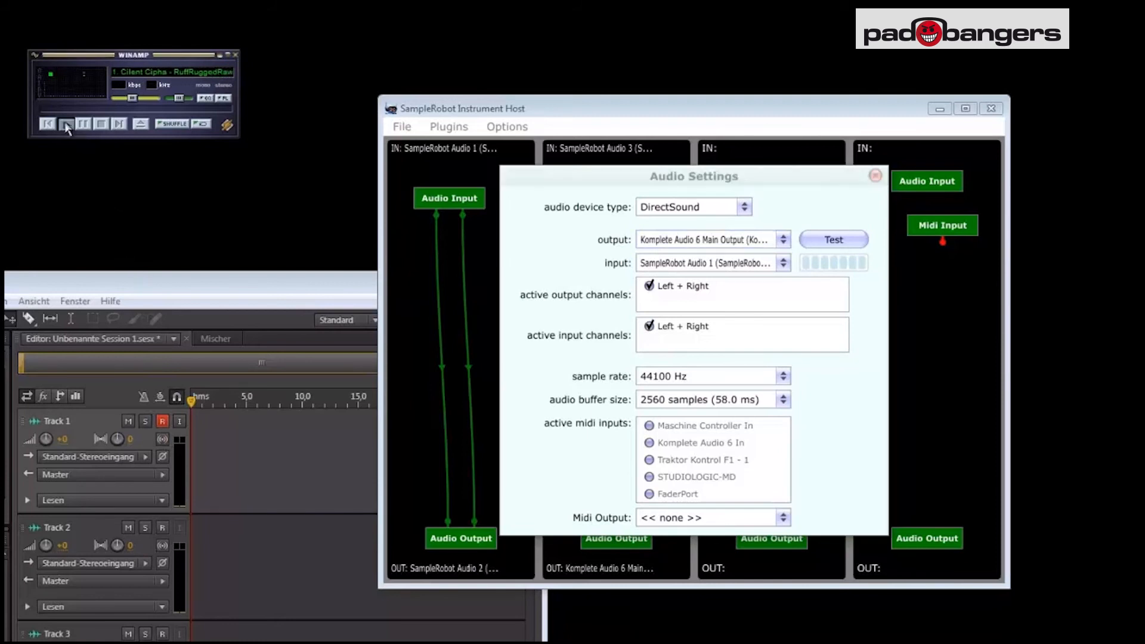
pyautogui.click(99, 125)
# Connect both Audio Input channels to the Audio Output channels in the second stream, and test the routing by briefly playing the Winamp track
pyautogui.click(875, 175)
pyautogui.moveTo(603, 197); pyautogui.dragTo(601, 522)
pyautogui.moveTo(630, 197); pyautogui.dragTo(628, 524)
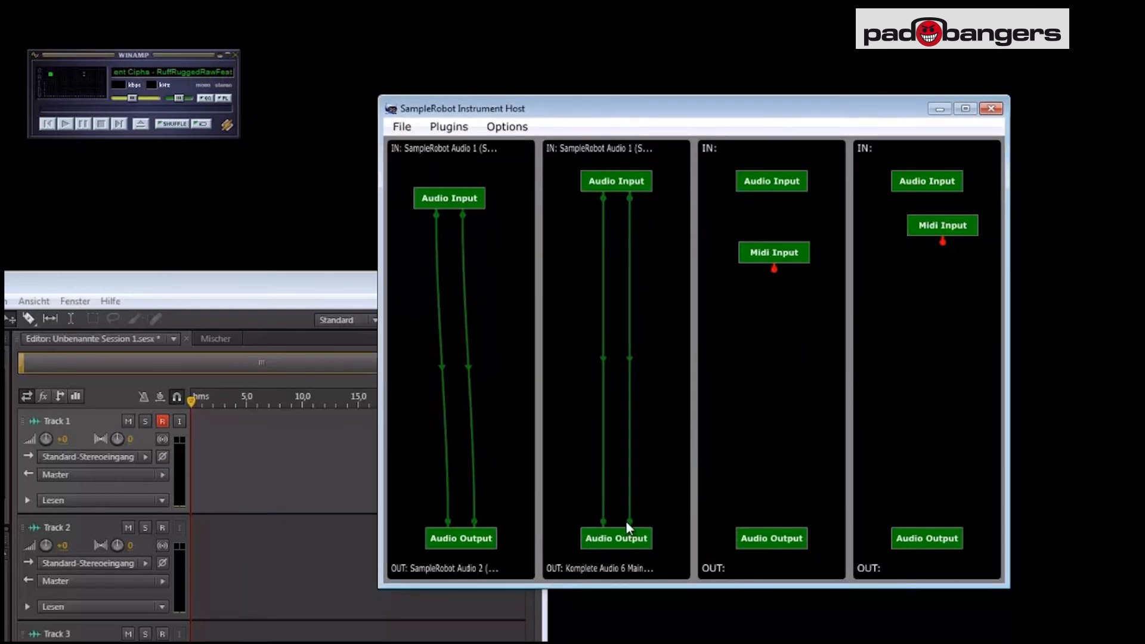
pyautogui.click(65, 124)
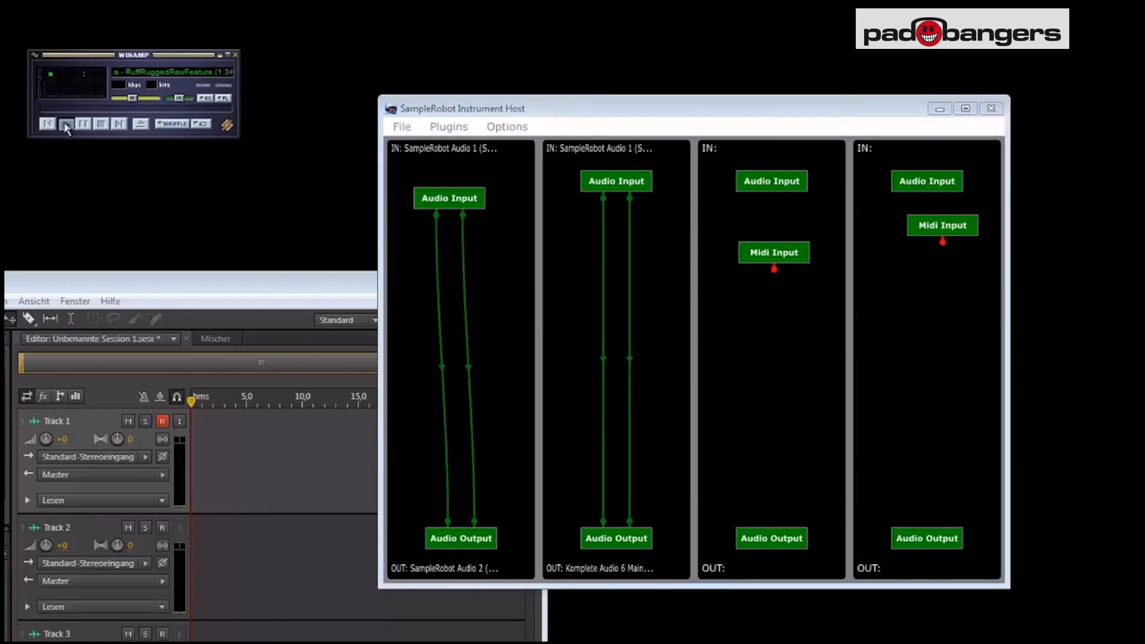
pyautogui.click(100, 124)
# Examine the audio device types and output devices offered for the third stream, and close its settings without changes
pyautogui.click(504, 130)
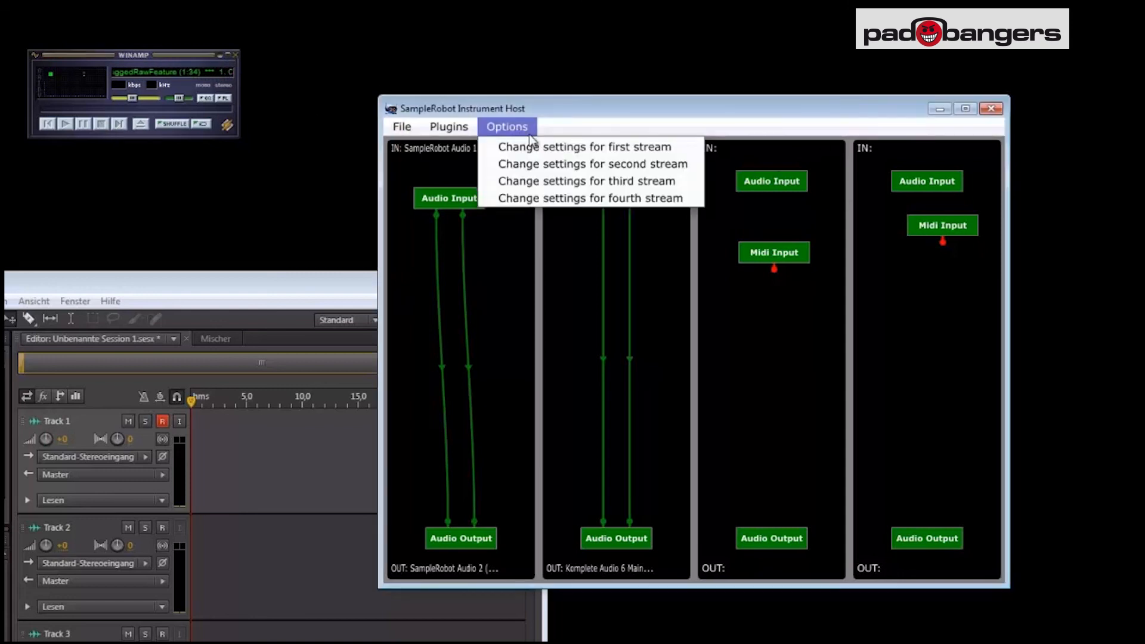
pyautogui.click(563, 182)
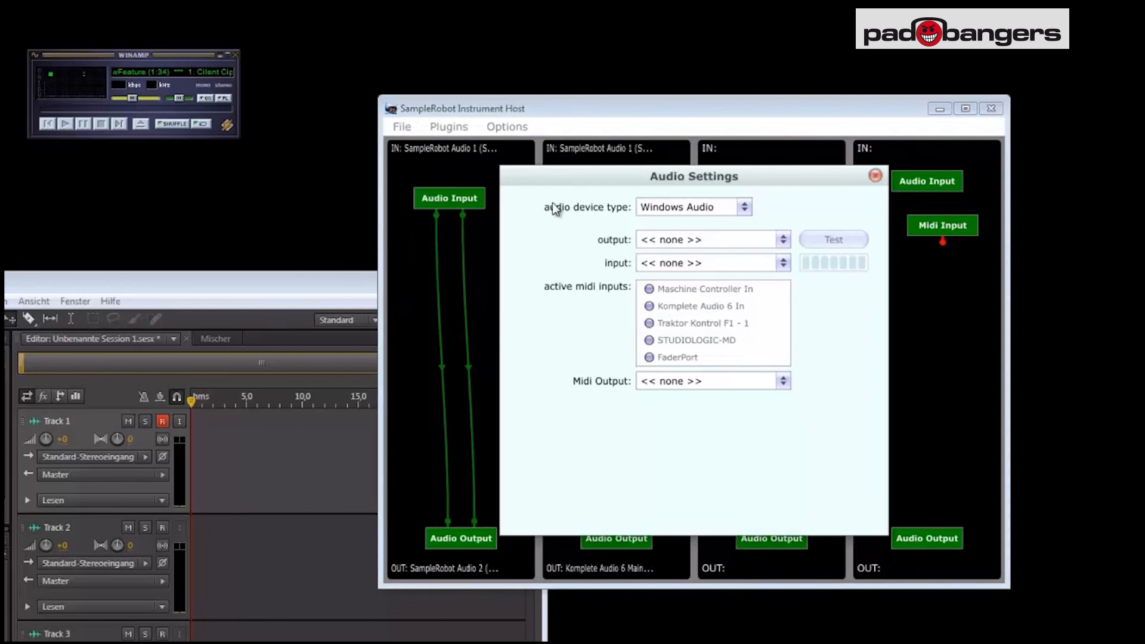
pyautogui.click(674, 210)
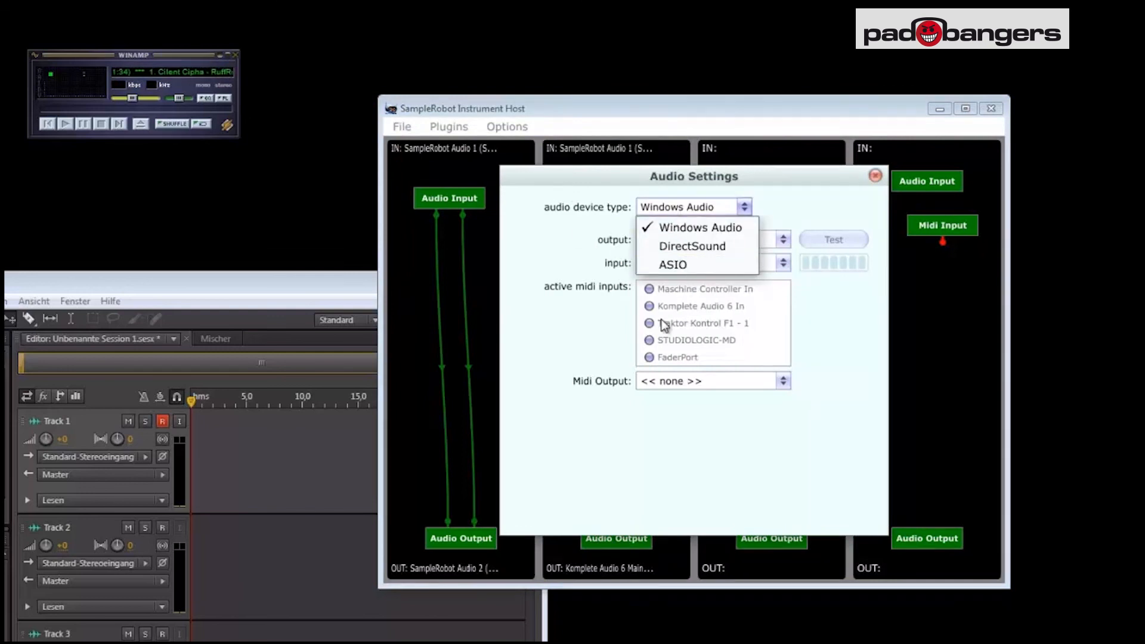
pyautogui.click(671, 229)
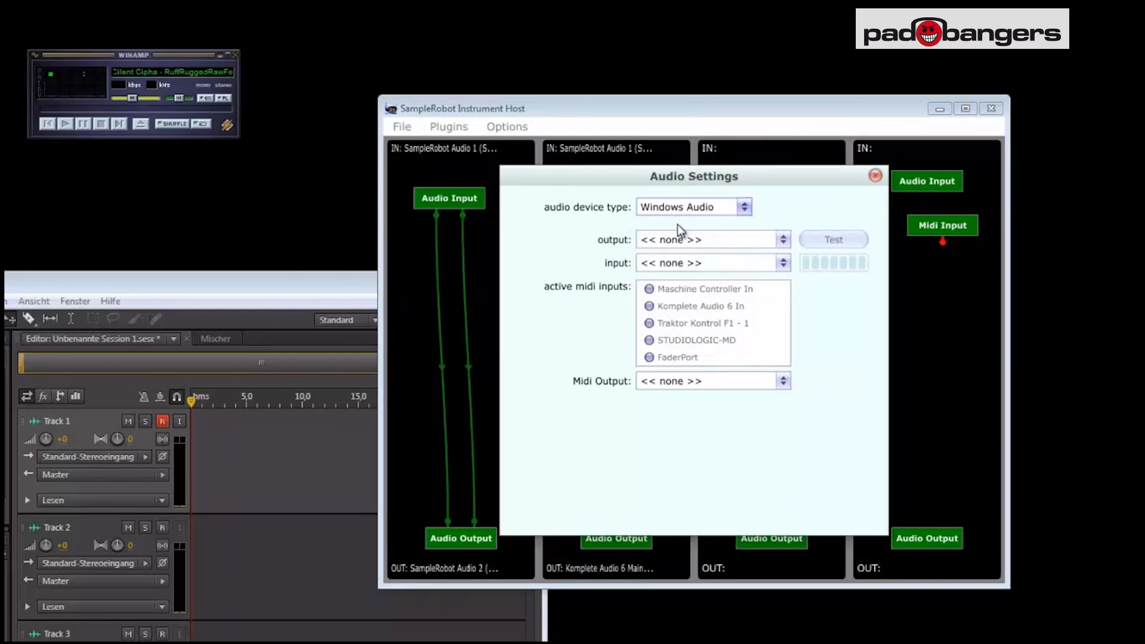
pyautogui.click(678, 245)
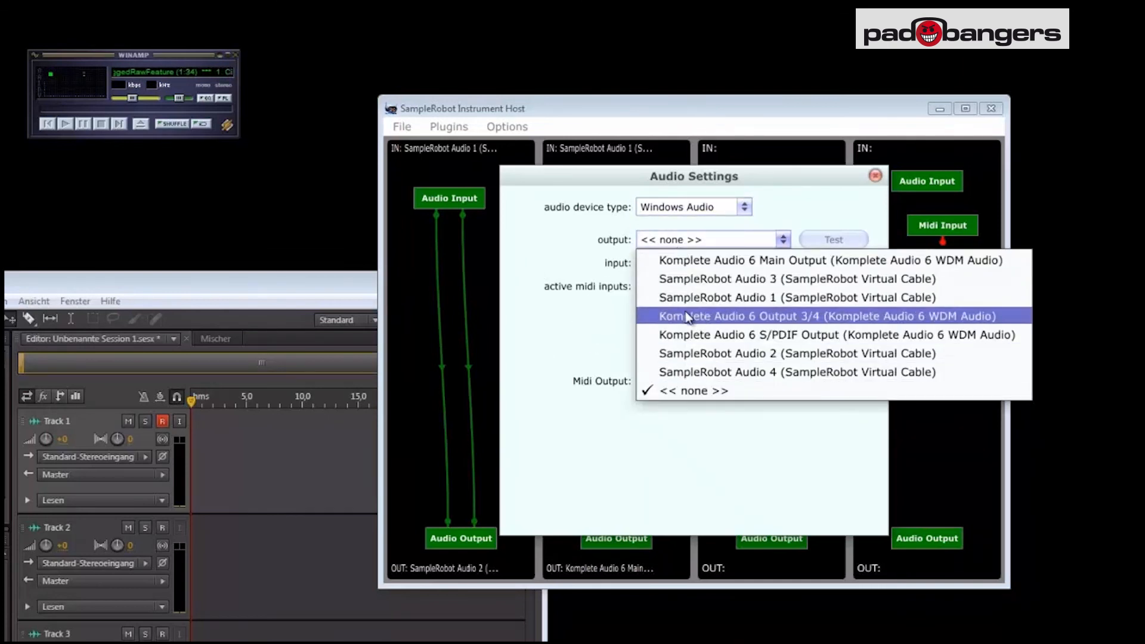
pyautogui.click(553, 229)
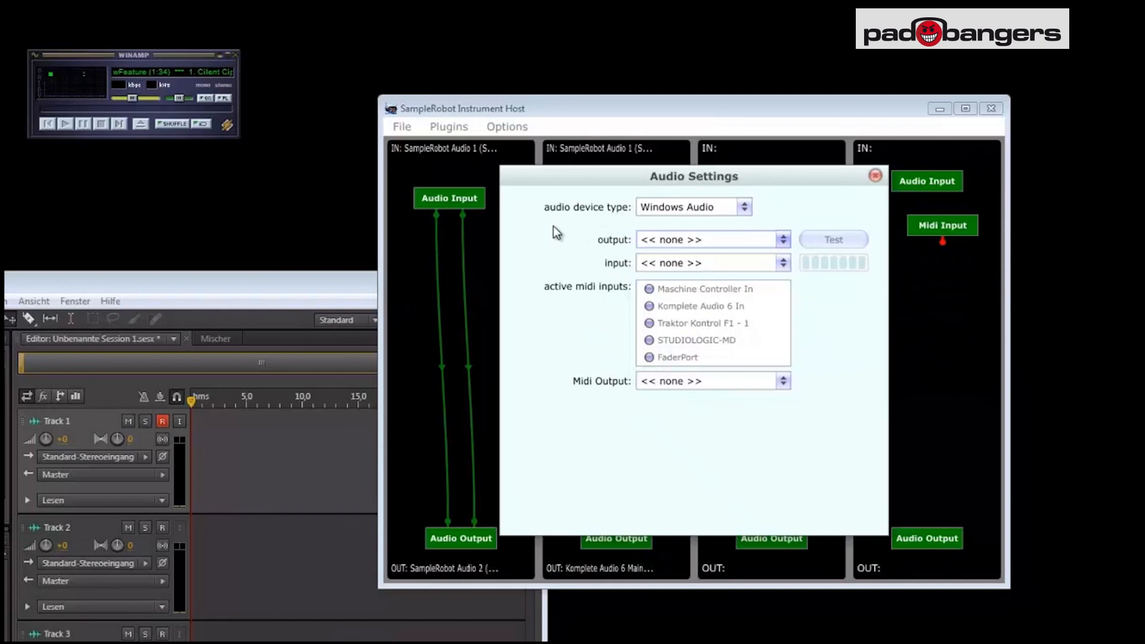
pyautogui.click(875, 176)
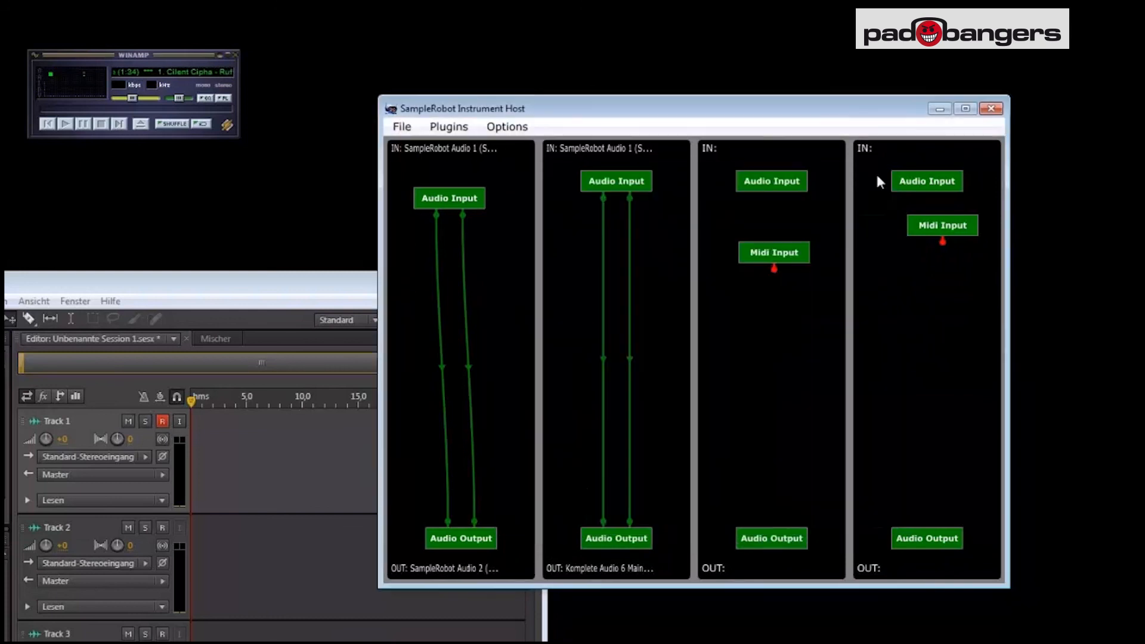
pyautogui.click(100, 136)
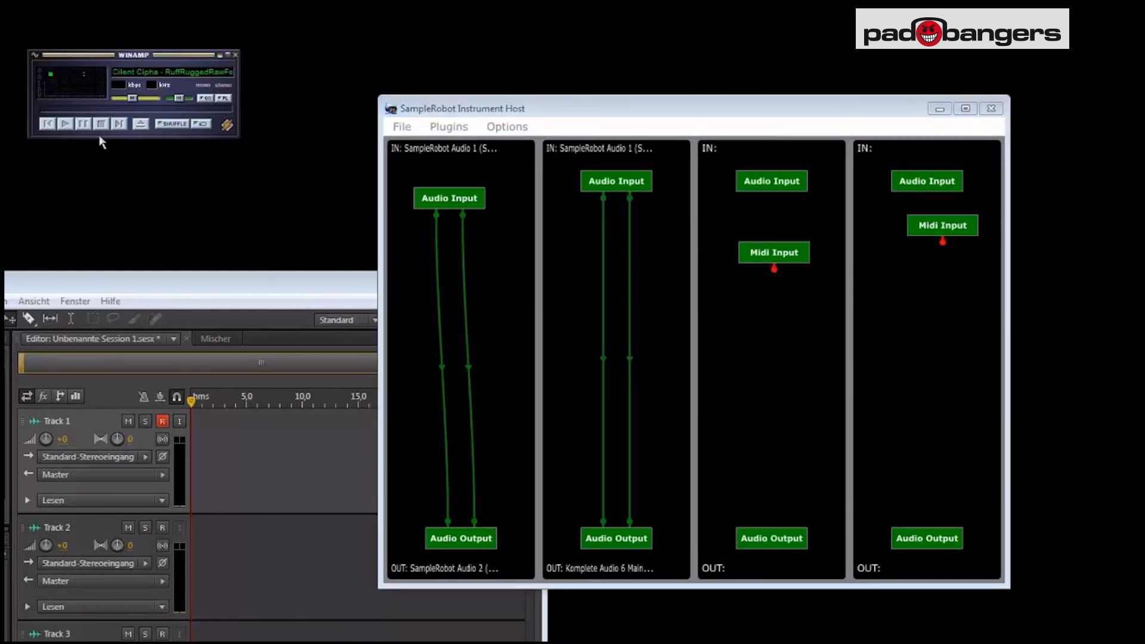